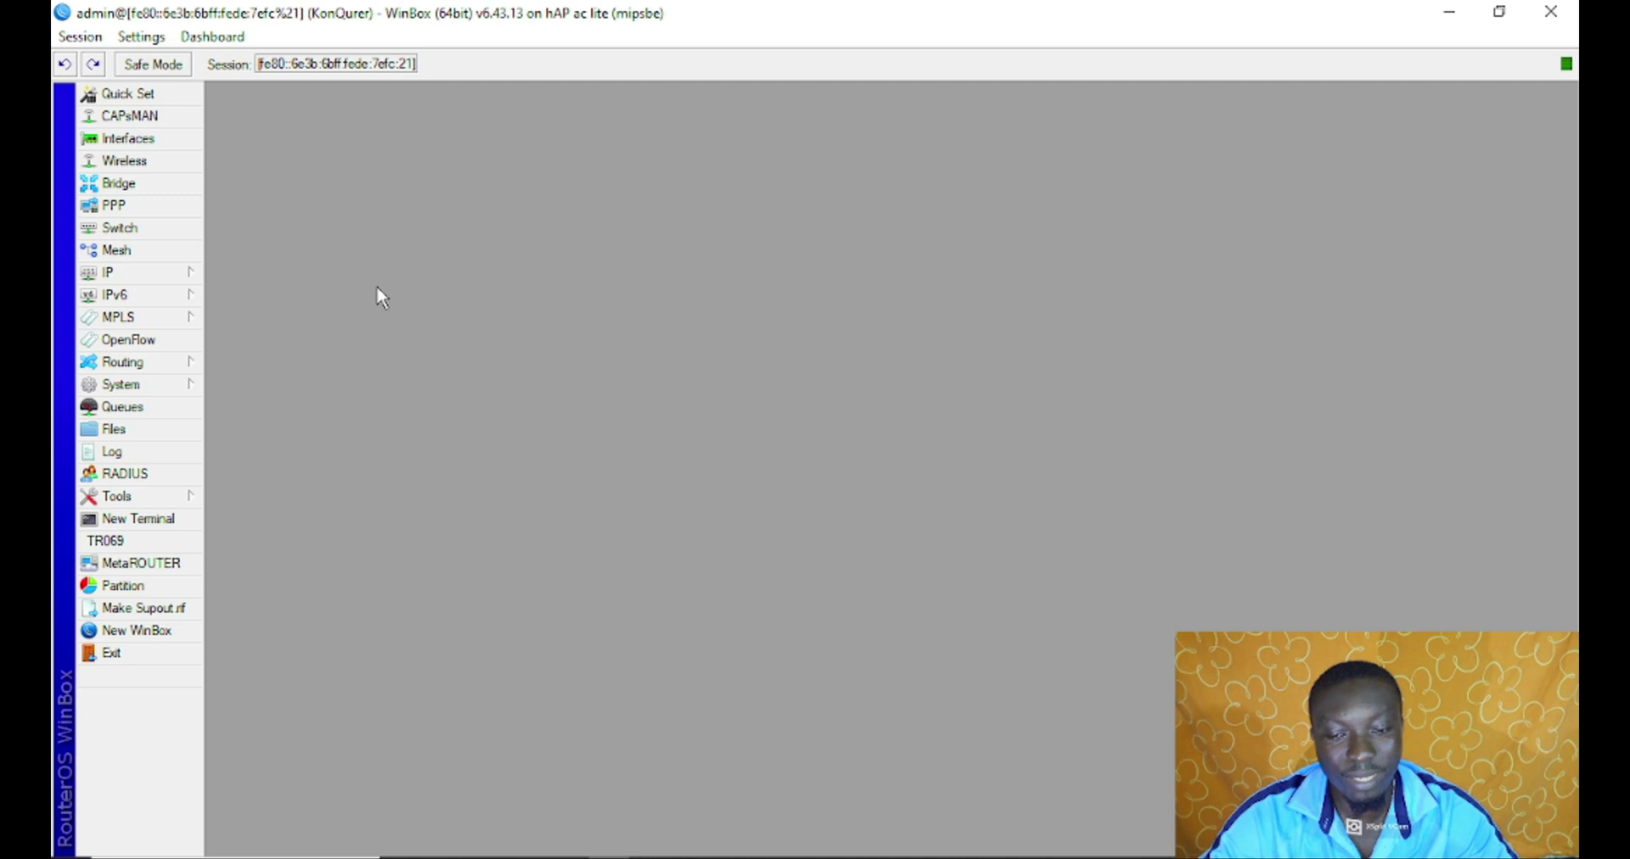
# Step: Open the IP Service List from the IP menu and select the api service row
pyautogui.click(161, 283)
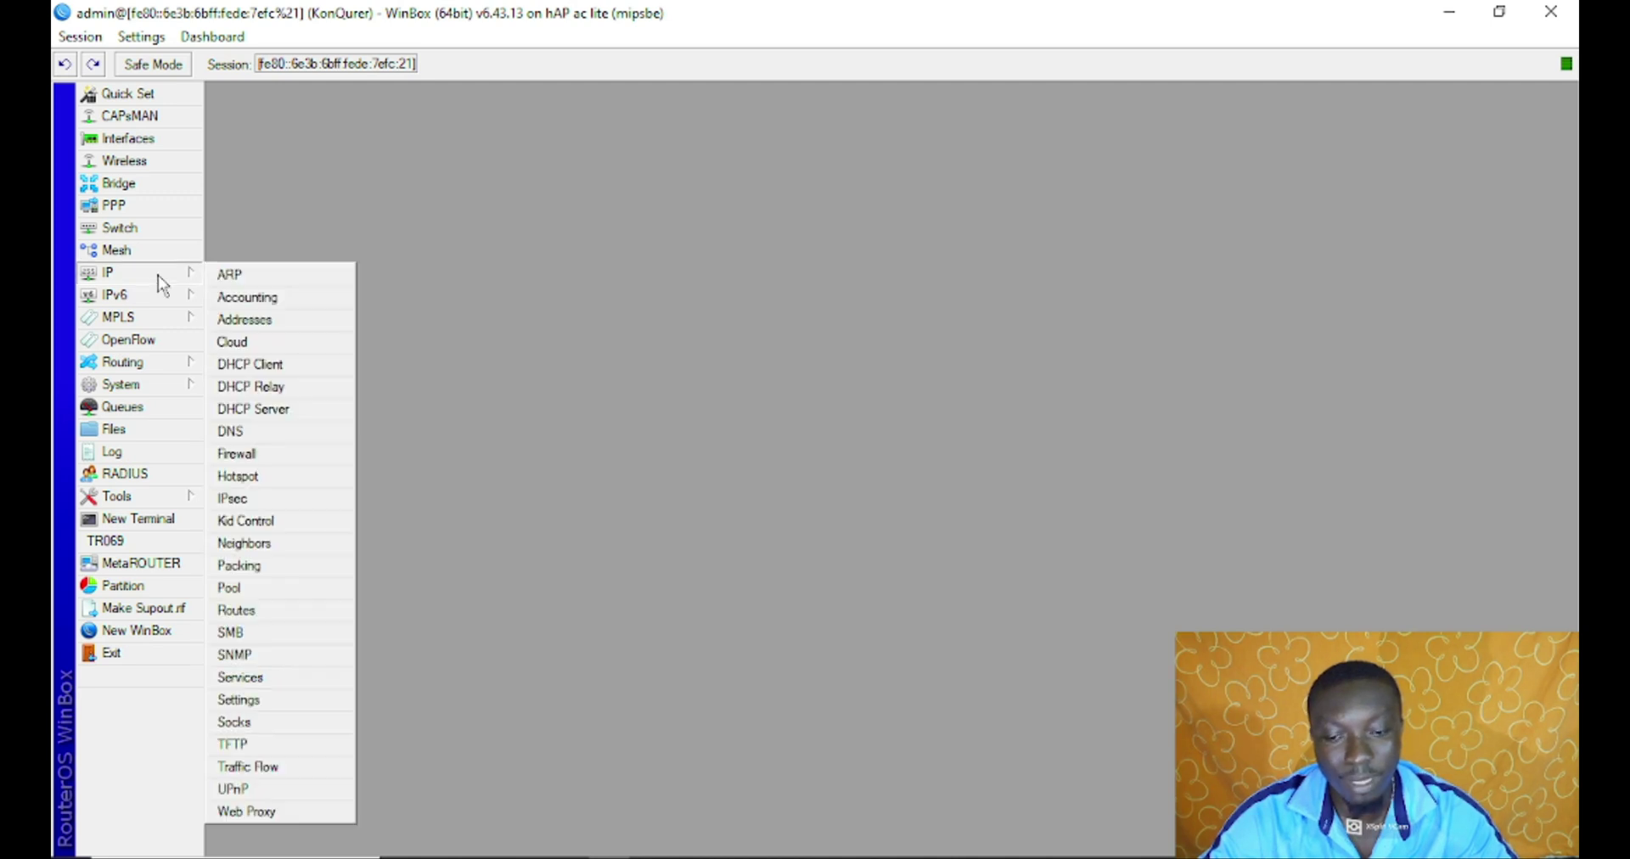
pyautogui.click(257, 680)
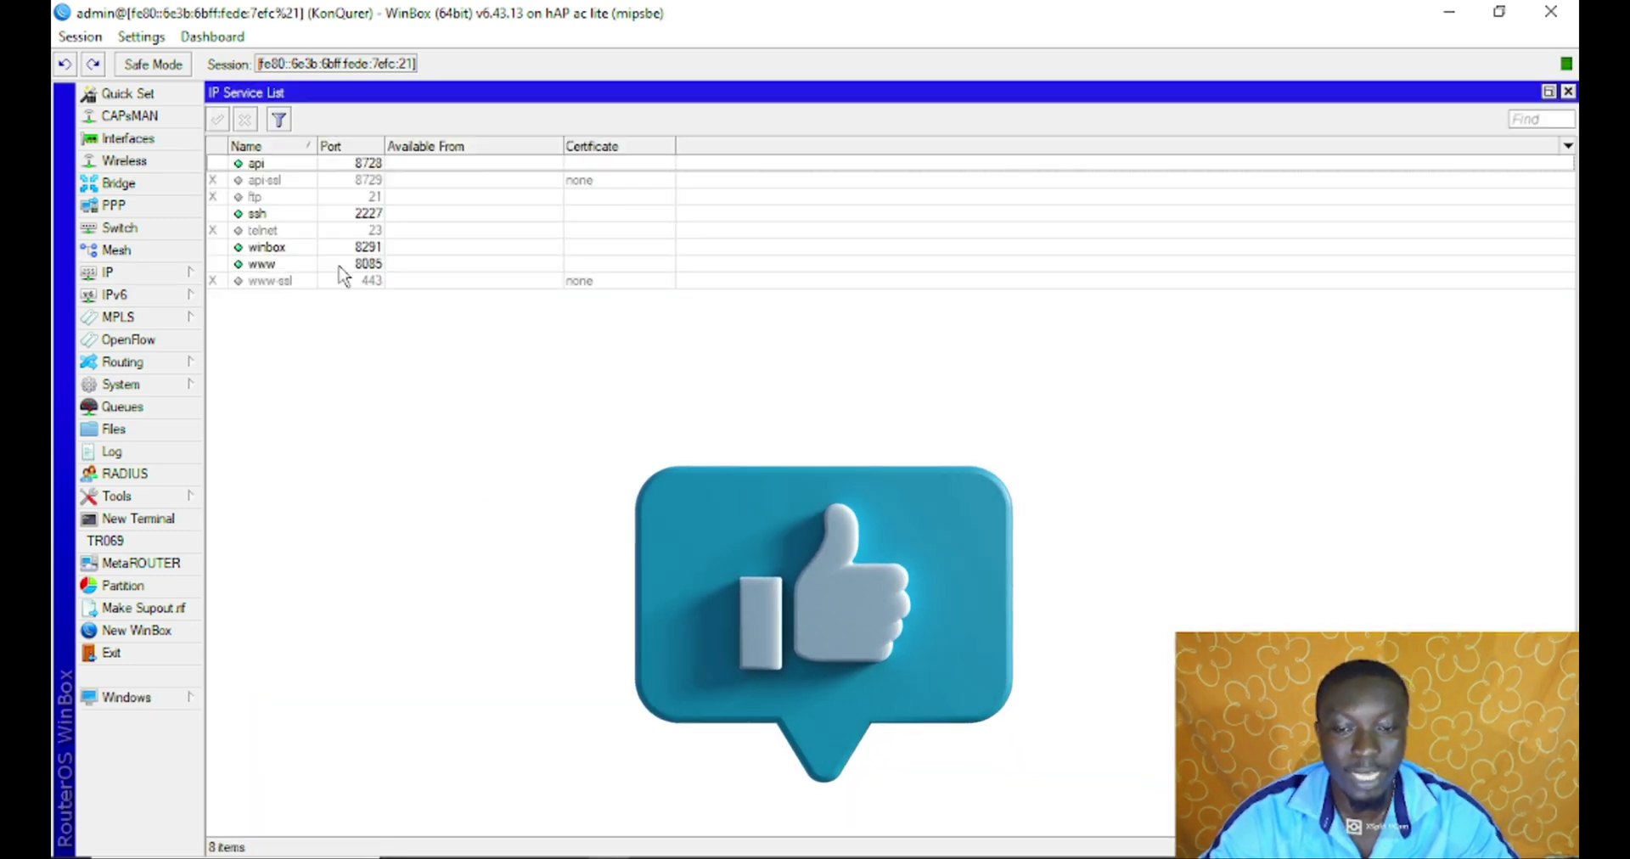
pyautogui.click(286, 164)
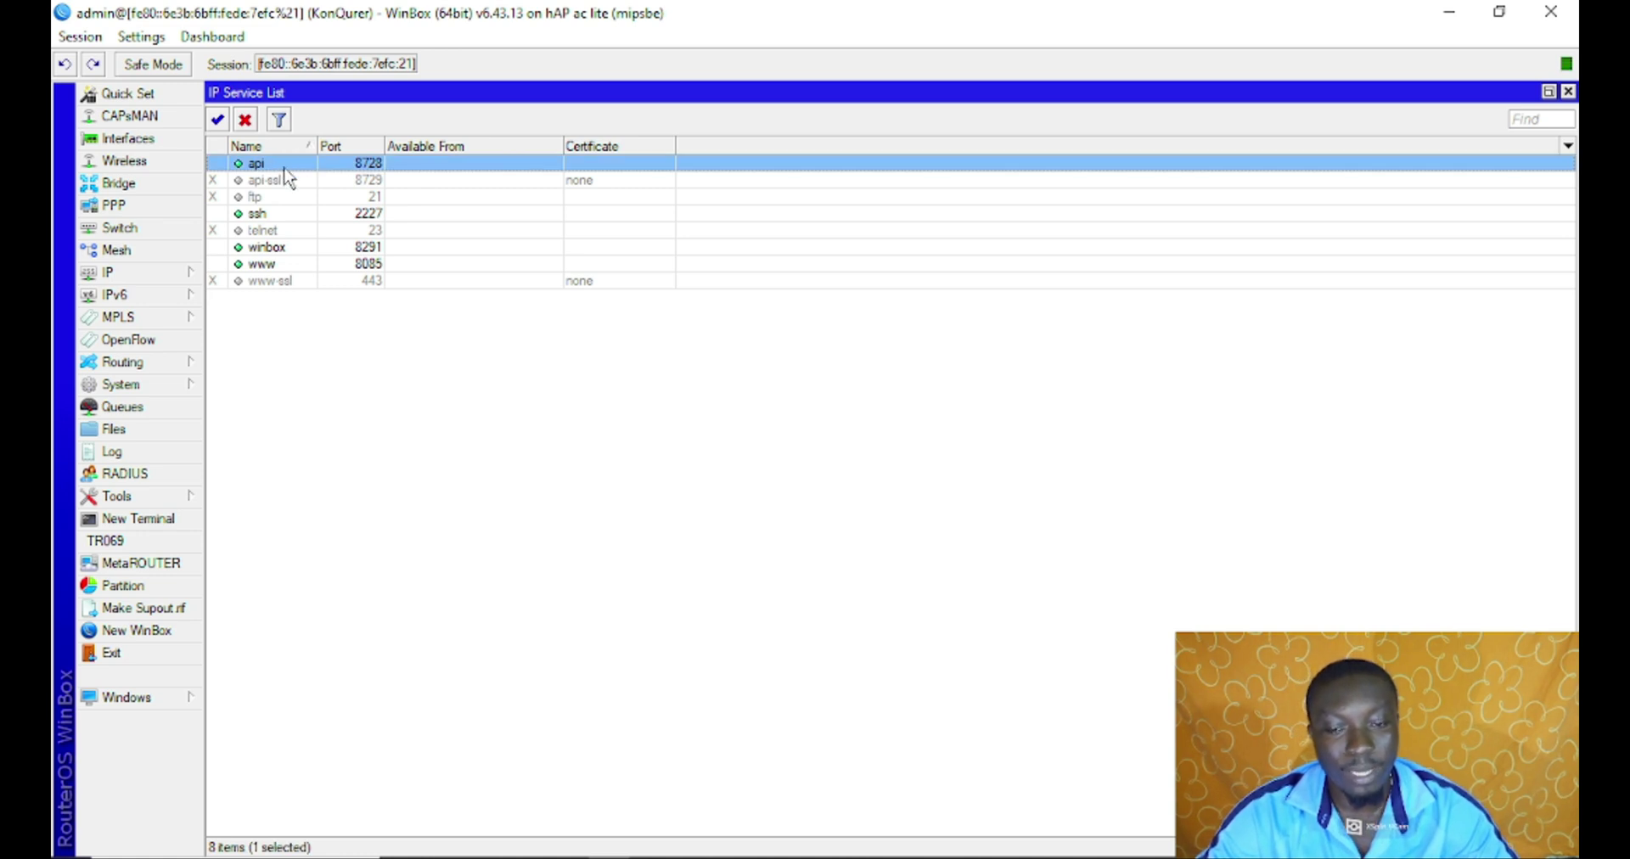
# Step: Open the api service's settings, select its port value 8728, and add an Available From entry
pyautogui.doubleClick(286, 166)
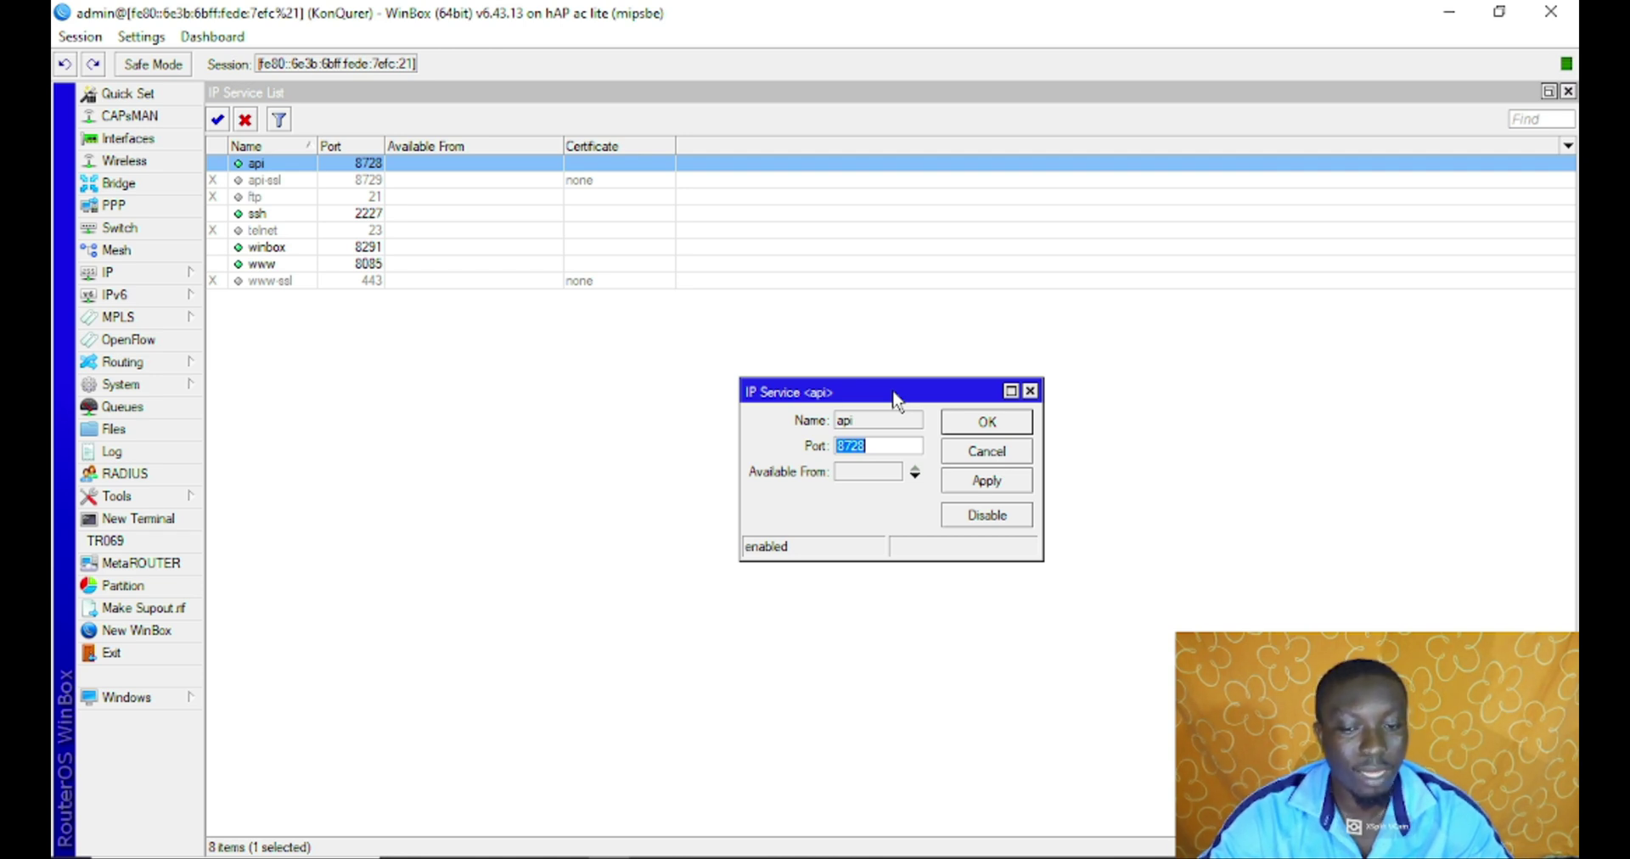
pyautogui.click(870, 445)
pyautogui.moveTo(867, 445); pyautogui.dragTo(837, 444)
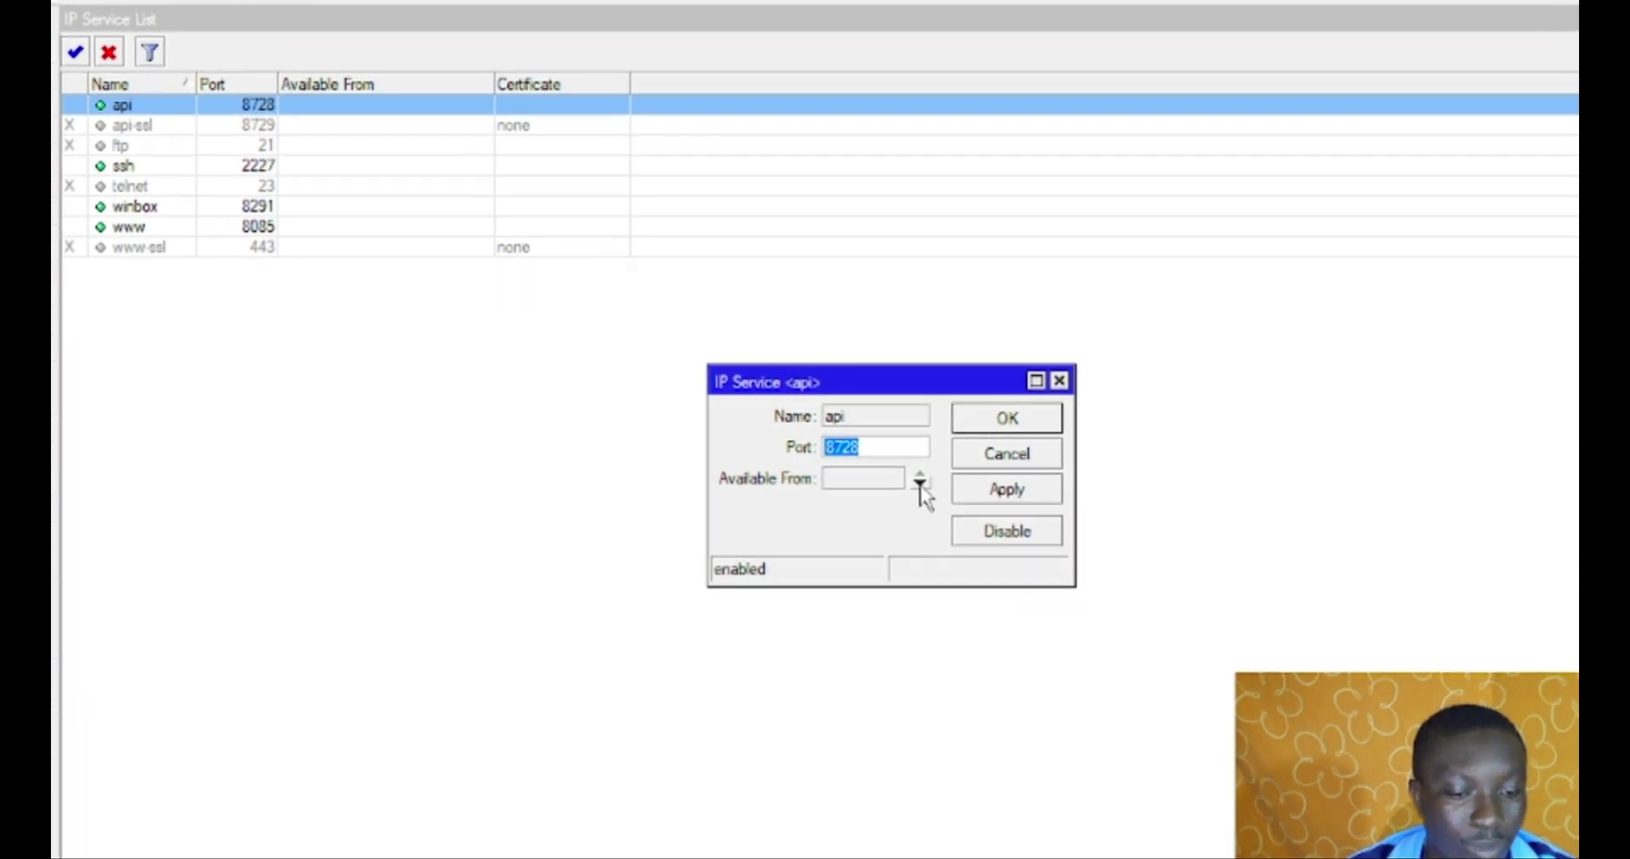
pyautogui.click(923, 488)
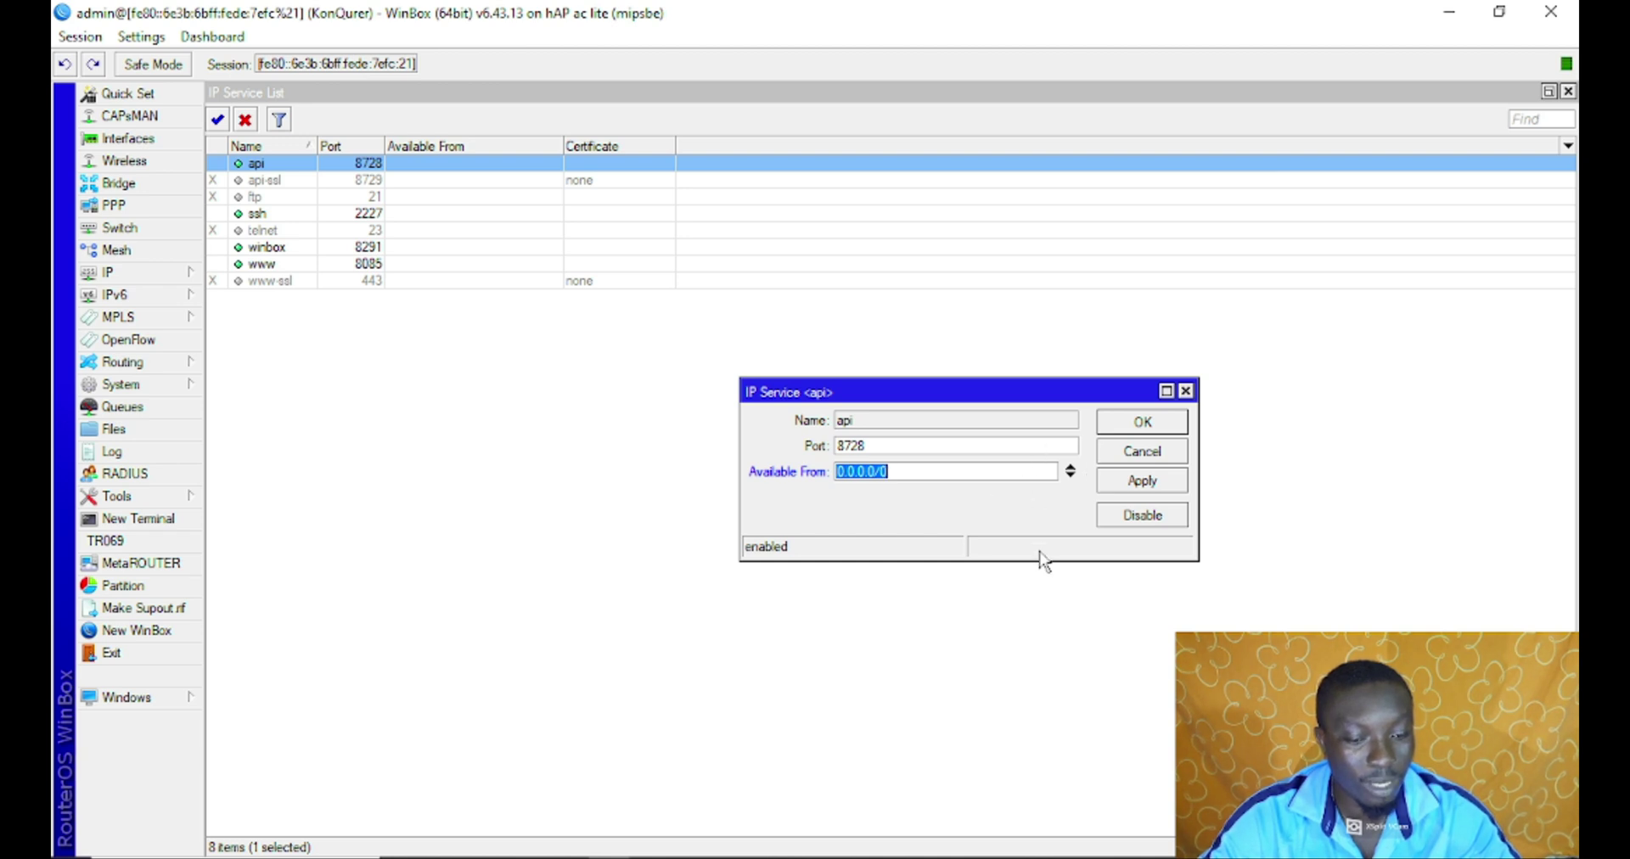
# Step: Remove the api Available From entry, then add three allowed-address lines
pyautogui.click(1070, 470)
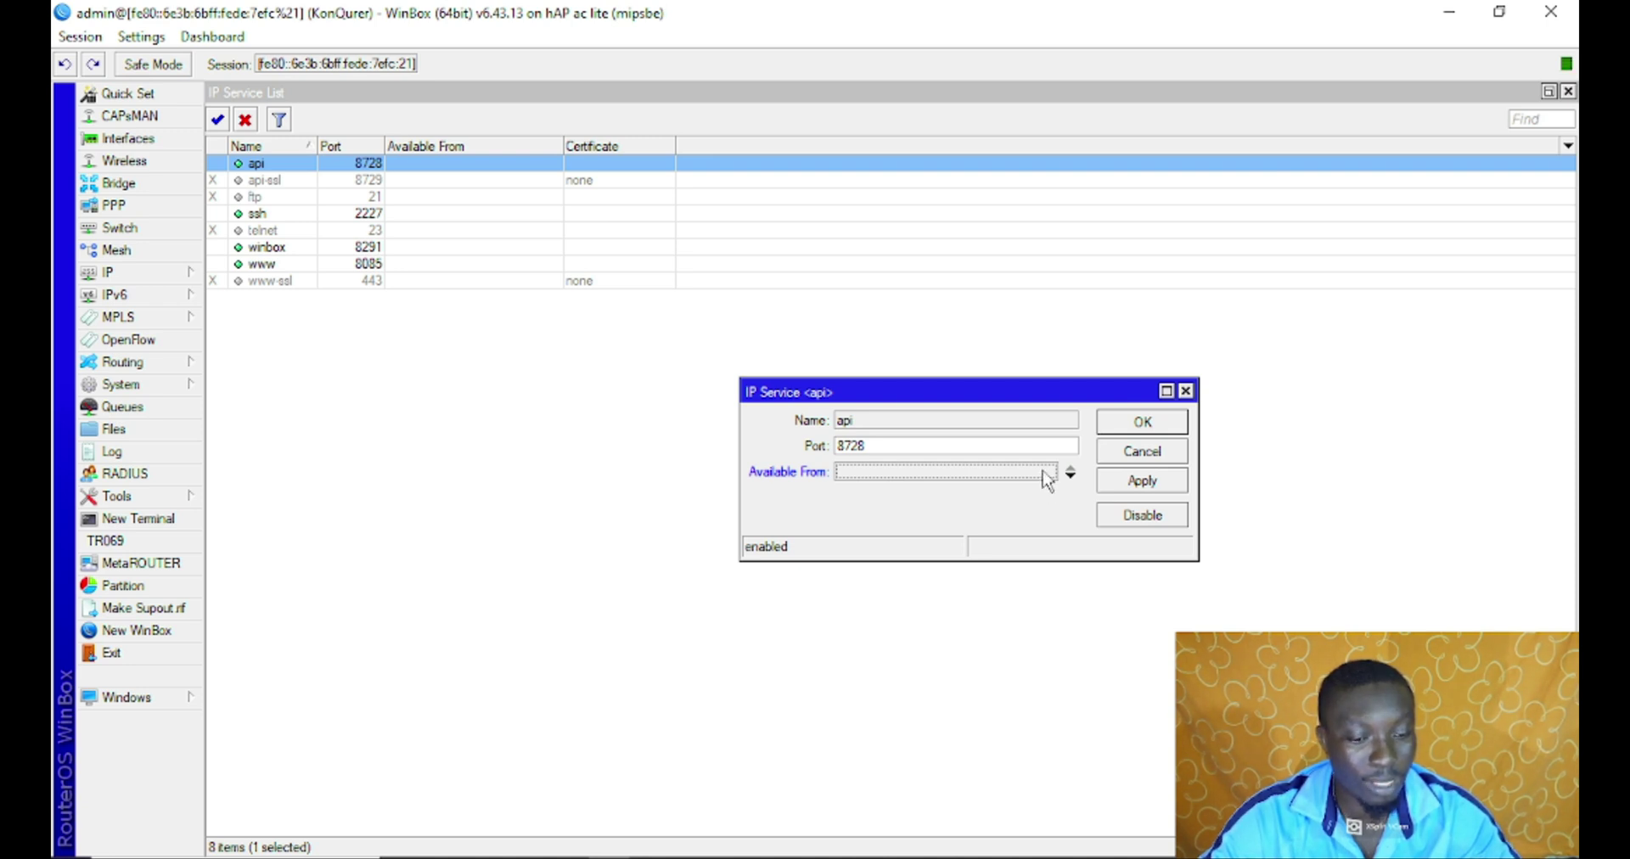
pyautogui.click(1046, 481)
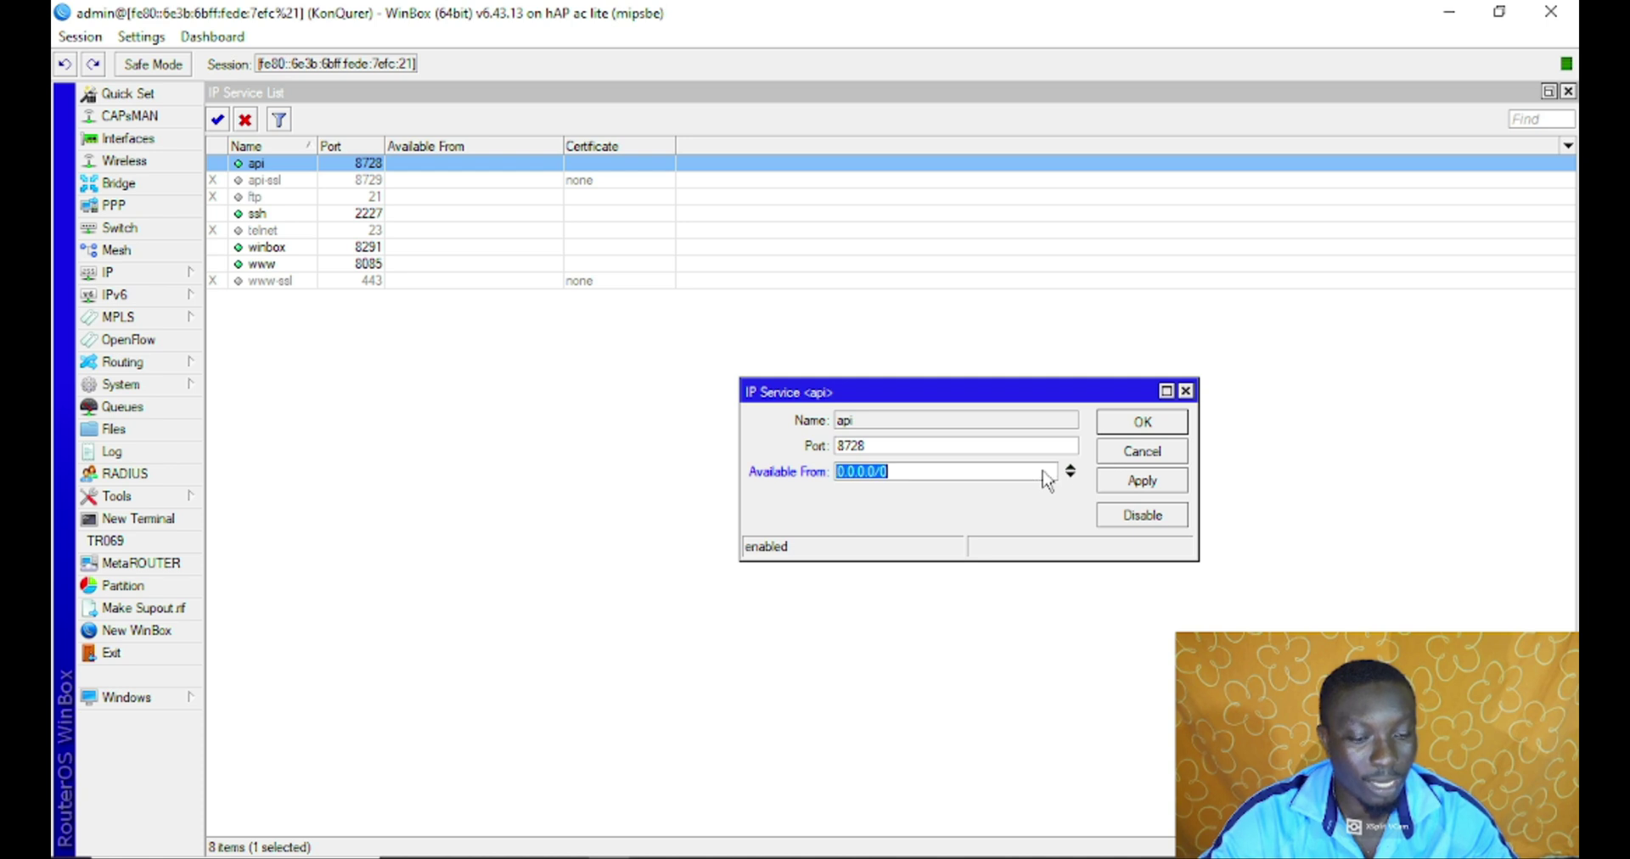
pyautogui.click(1070, 477)
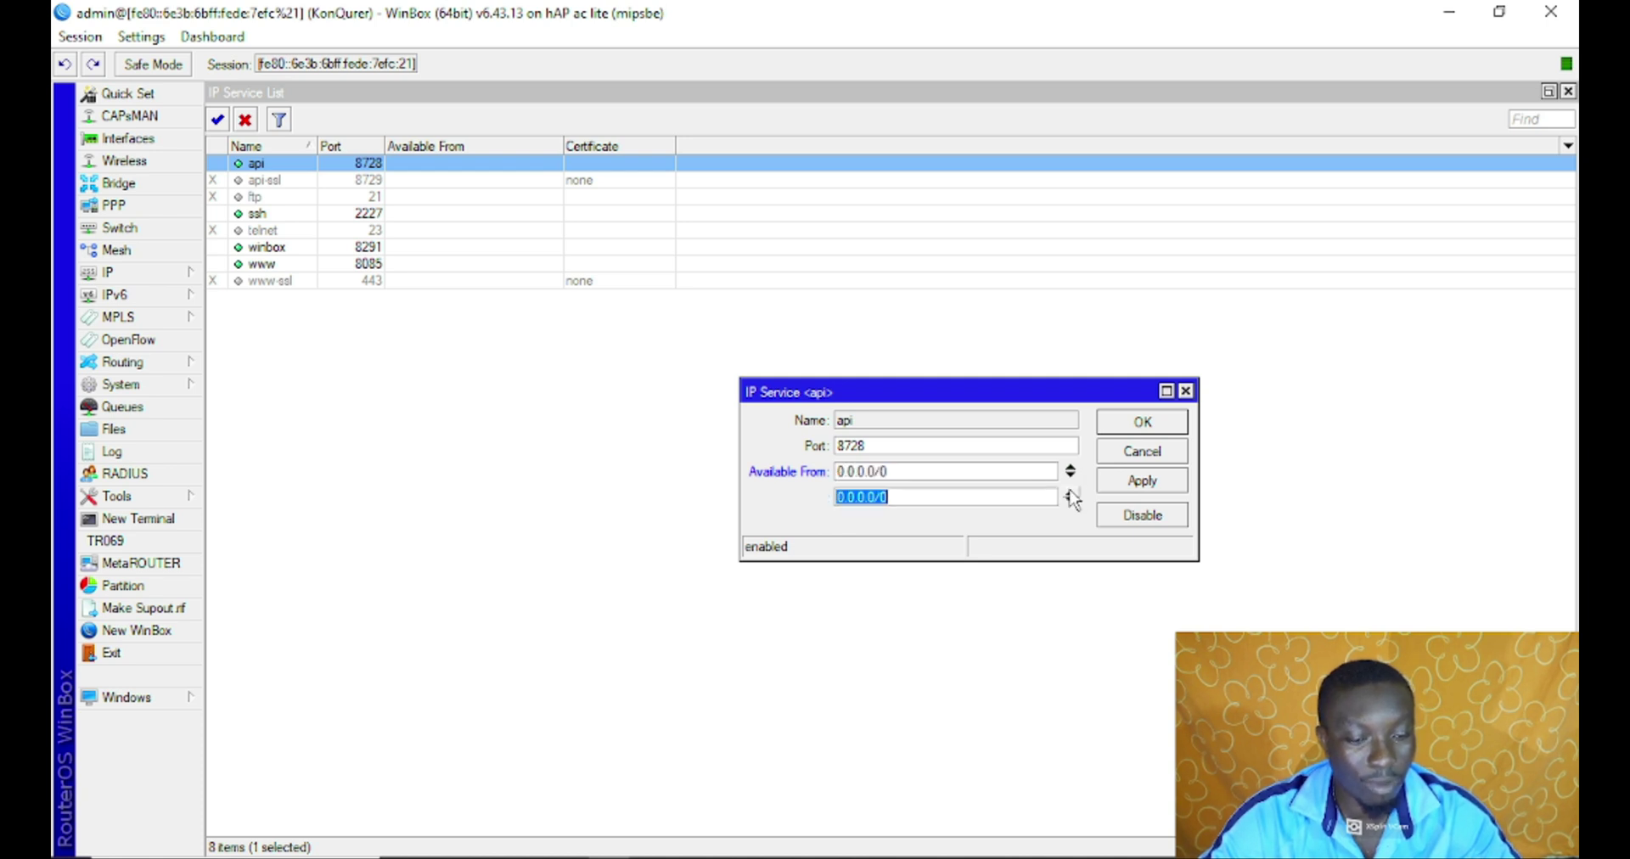
pyautogui.click(1071, 501)
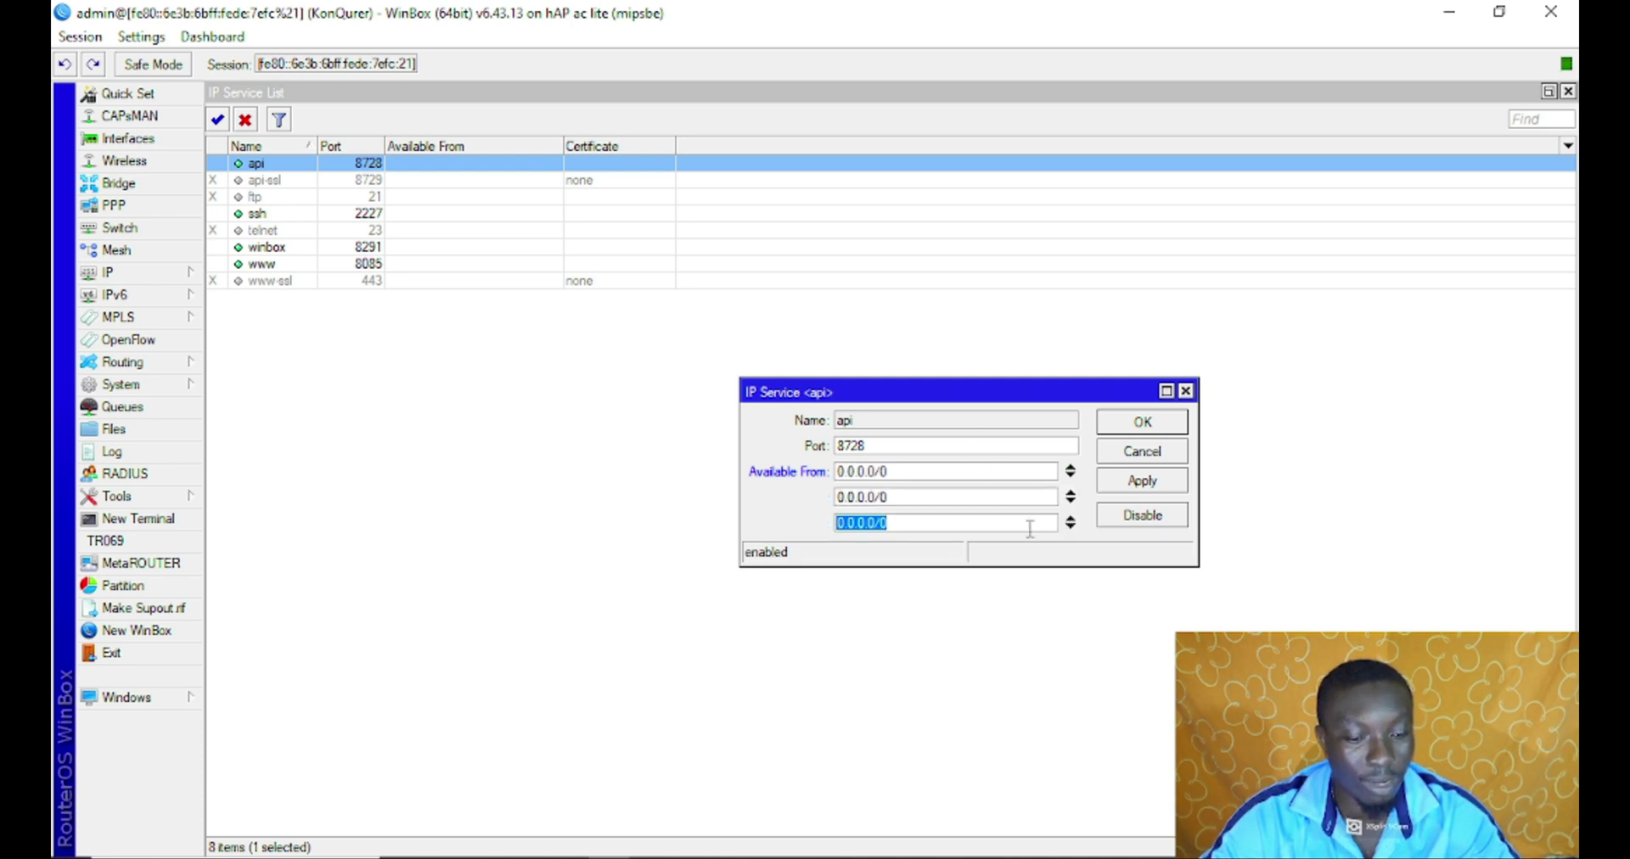
pyautogui.click(927, 470)
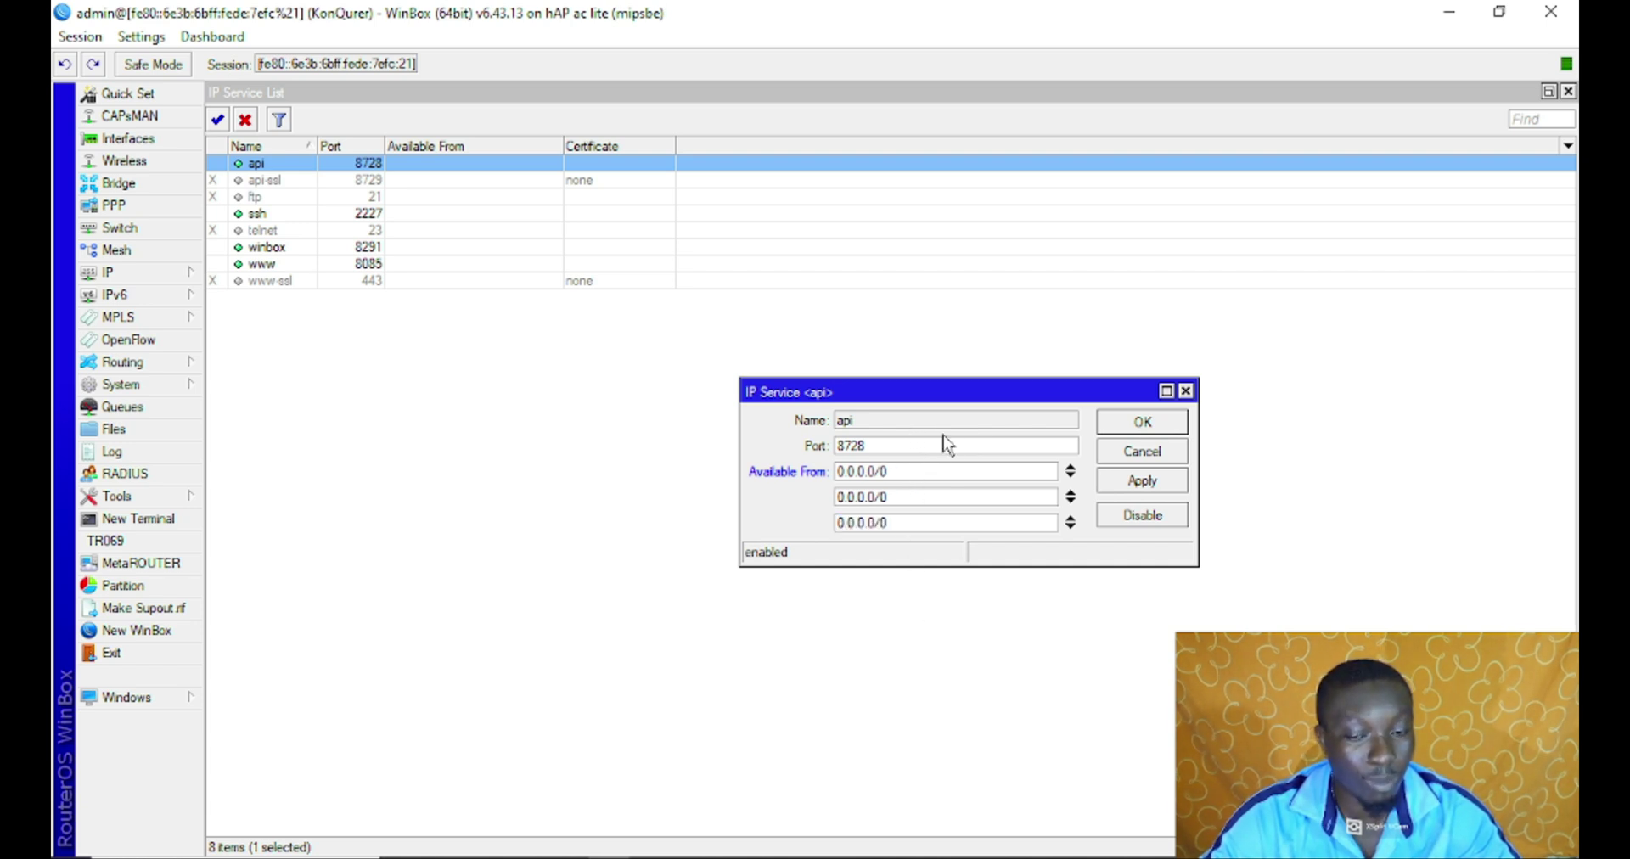
# Step: Remove all three address lines and cancel the api dialog, leaving port 8728 unchanged
pyautogui.click(1072, 468)
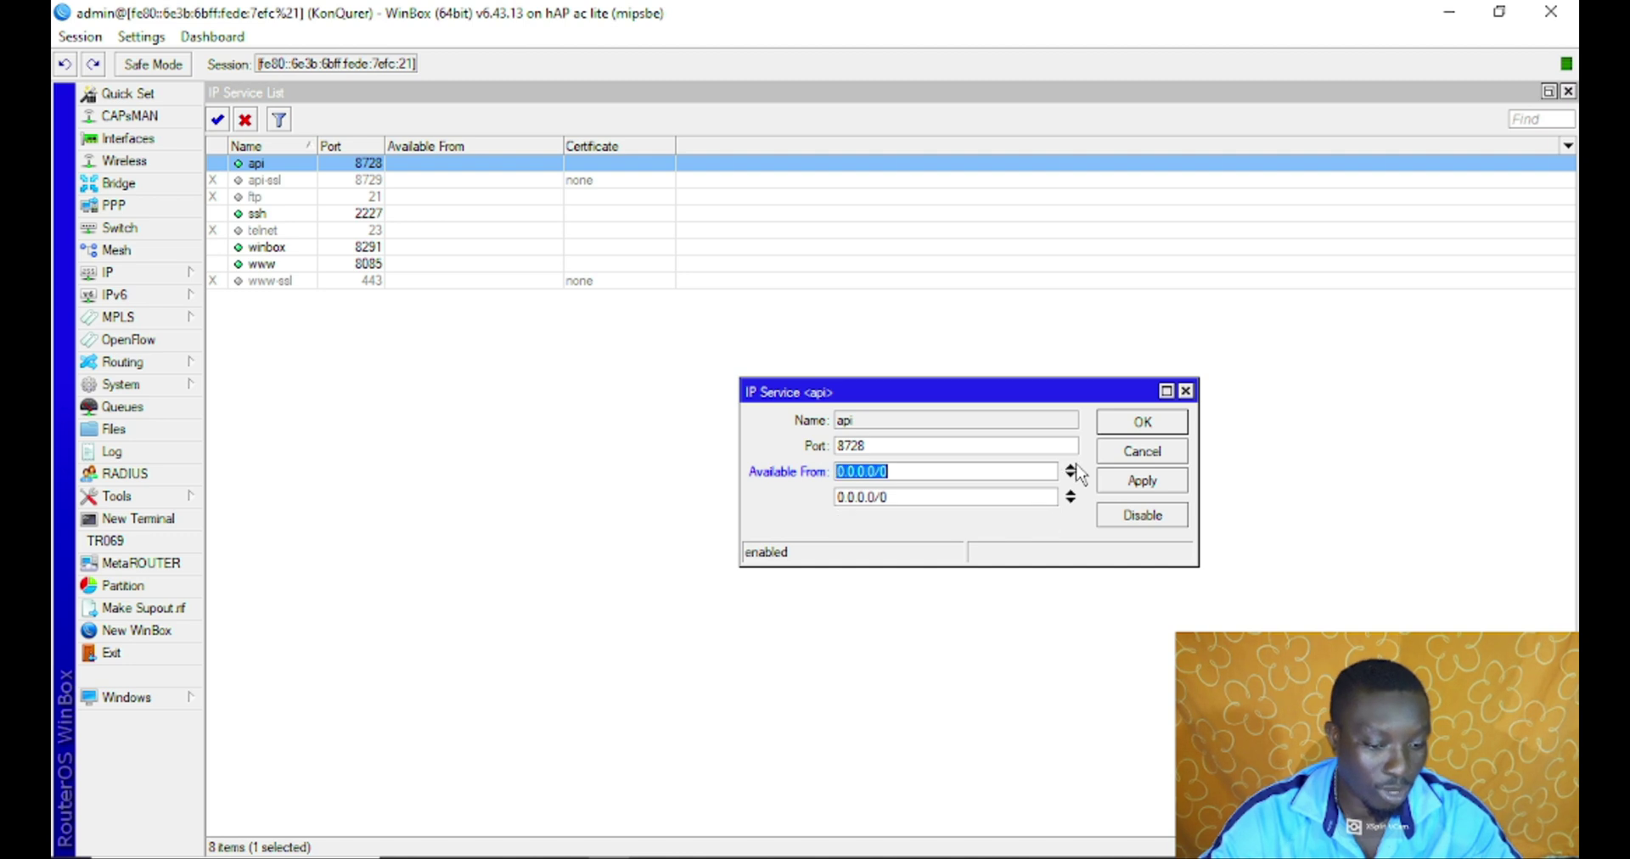
pyautogui.click(1072, 467)
pyautogui.click(1072, 467)
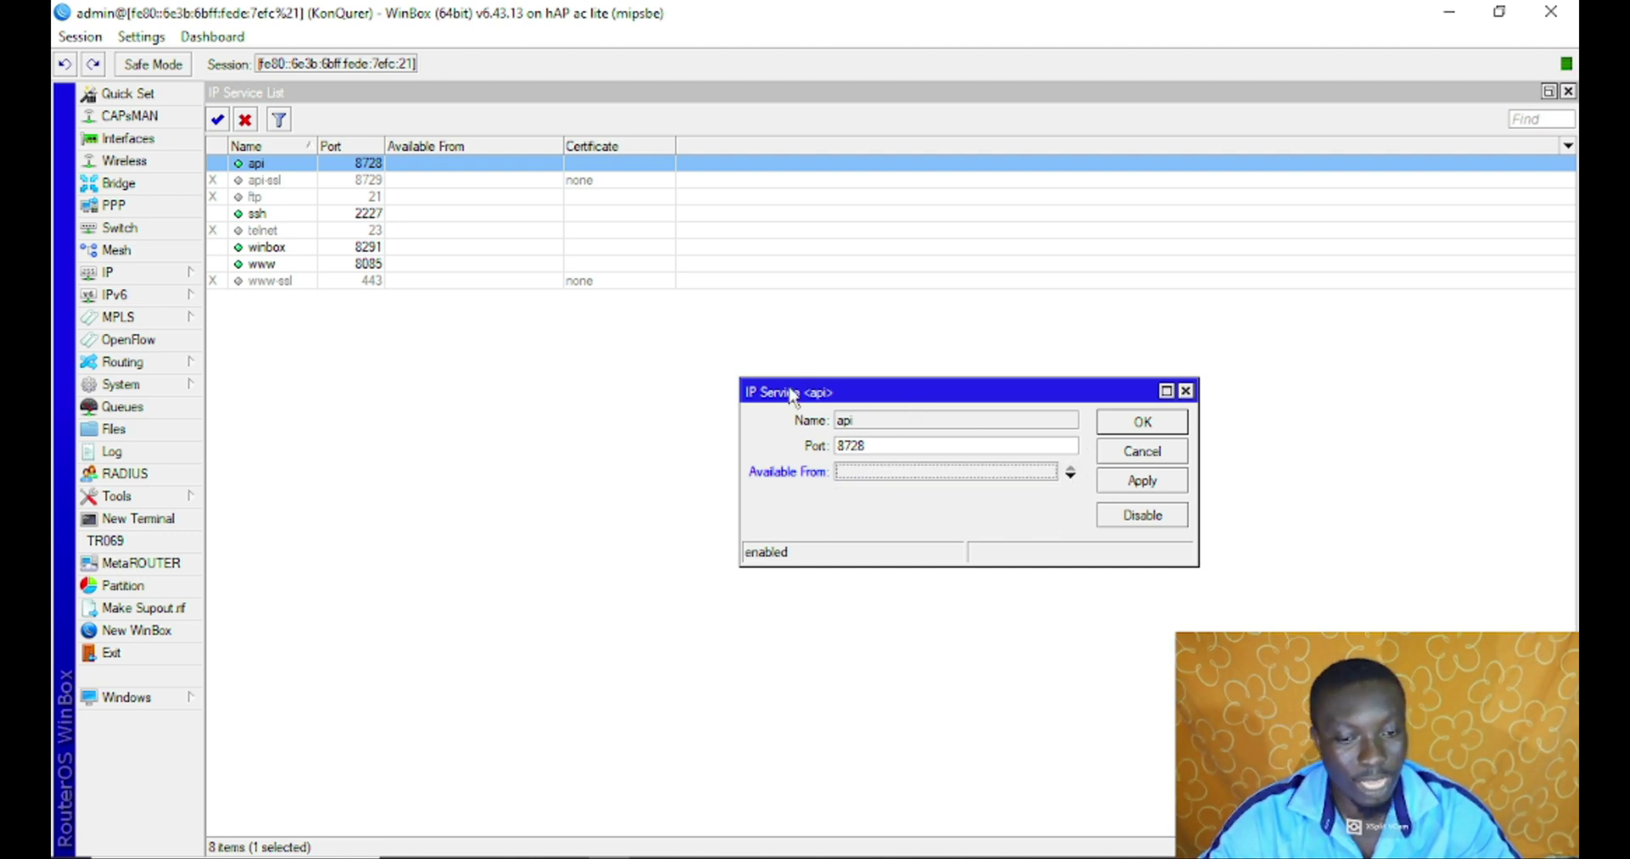
pyautogui.click(880, 448)
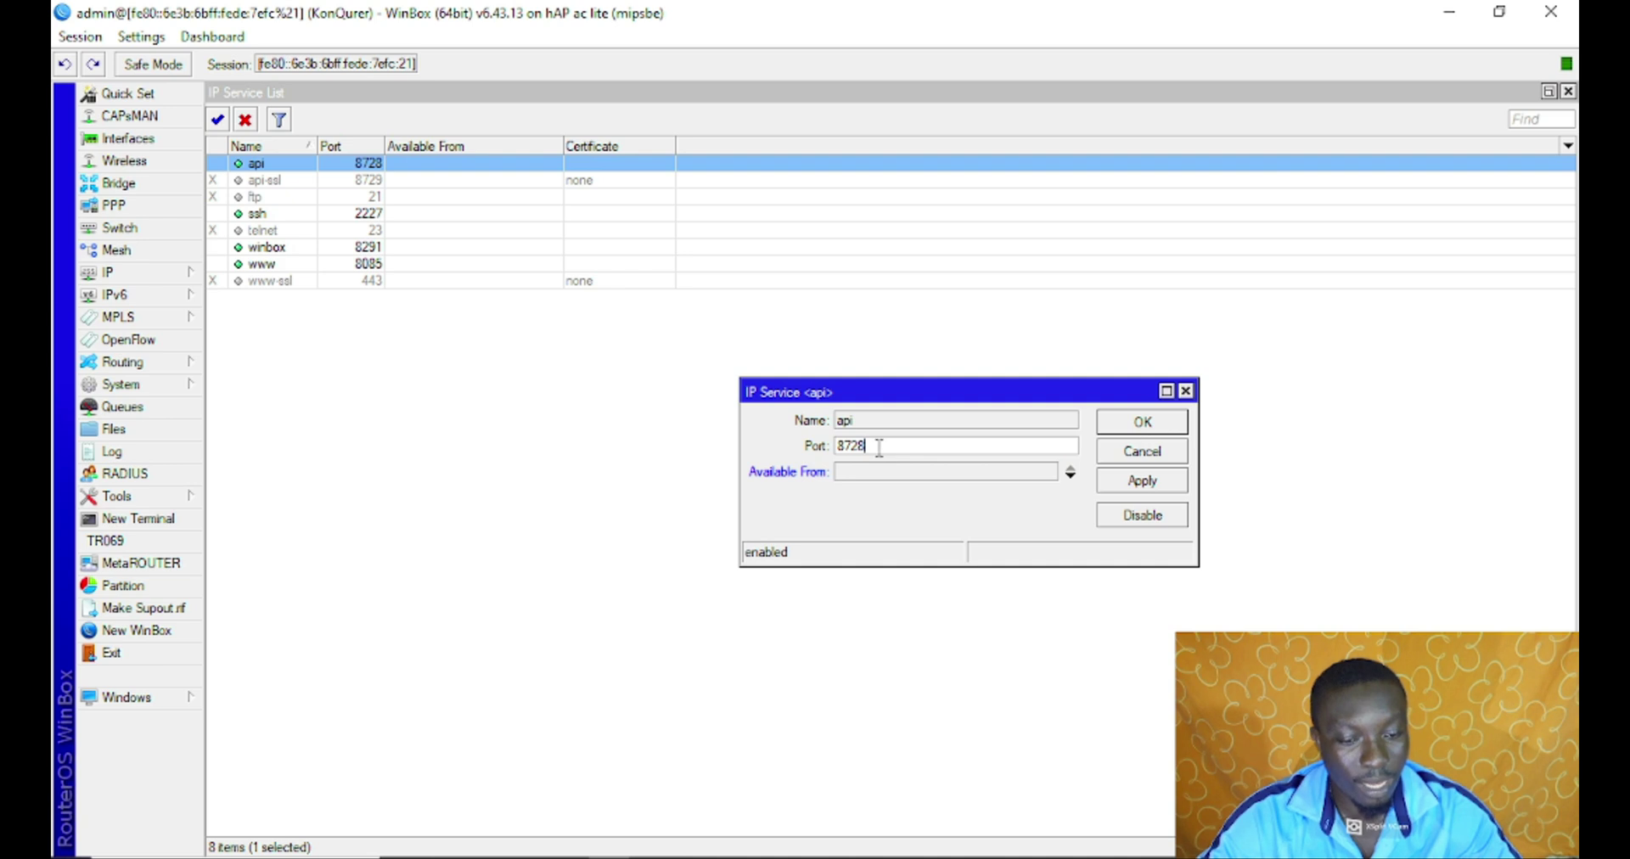
pyautogui.click(1130, 462)
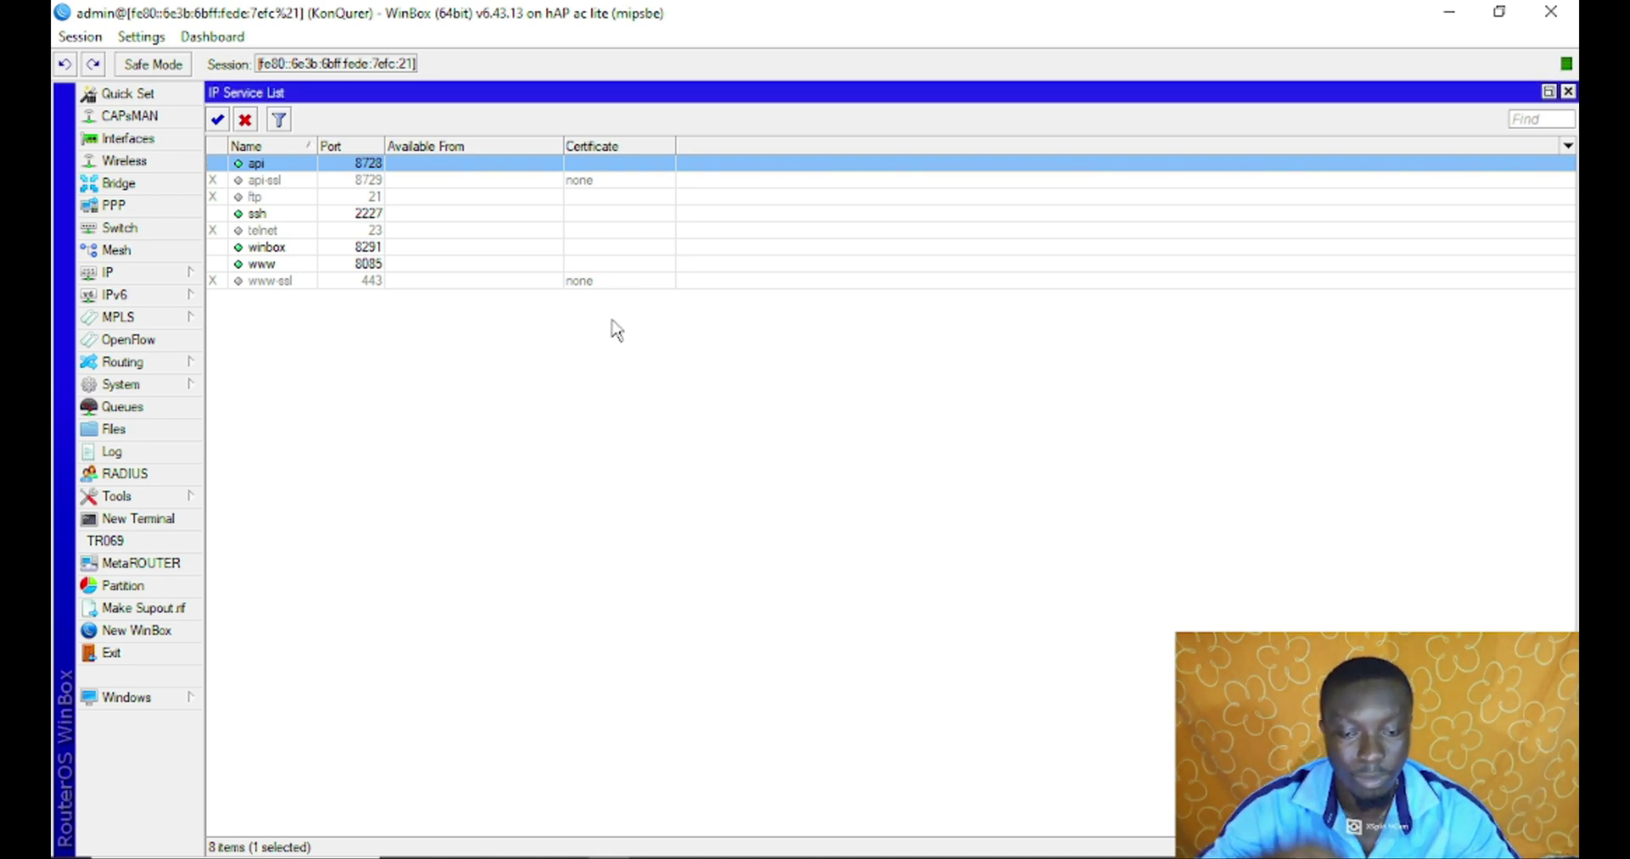
pyautogui.click(297, 181)
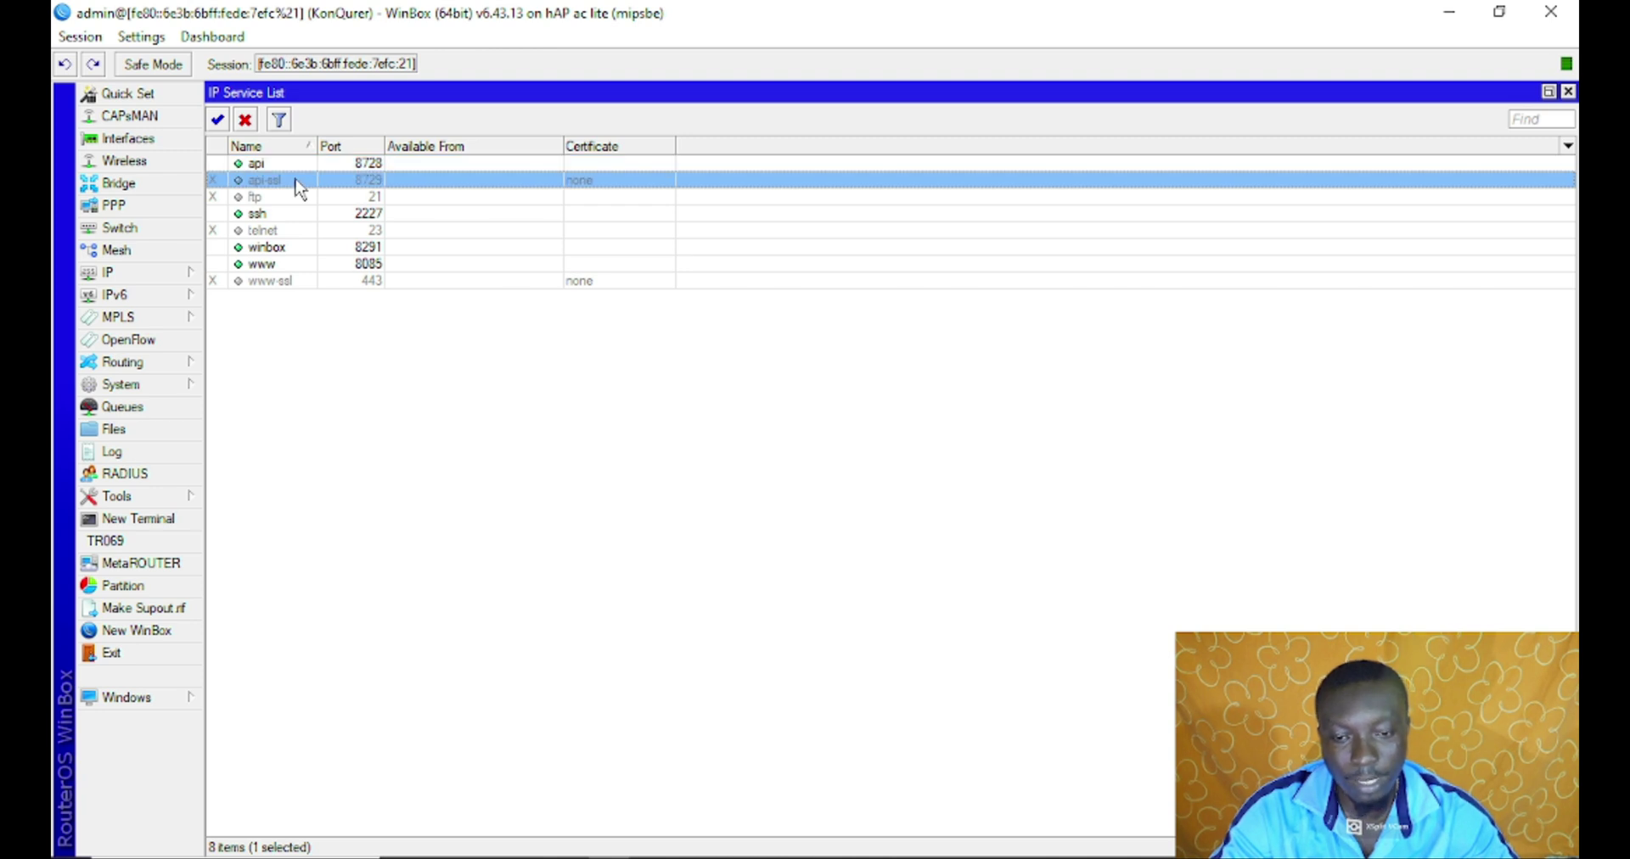
pyautogui.doubleClick(297, 181)
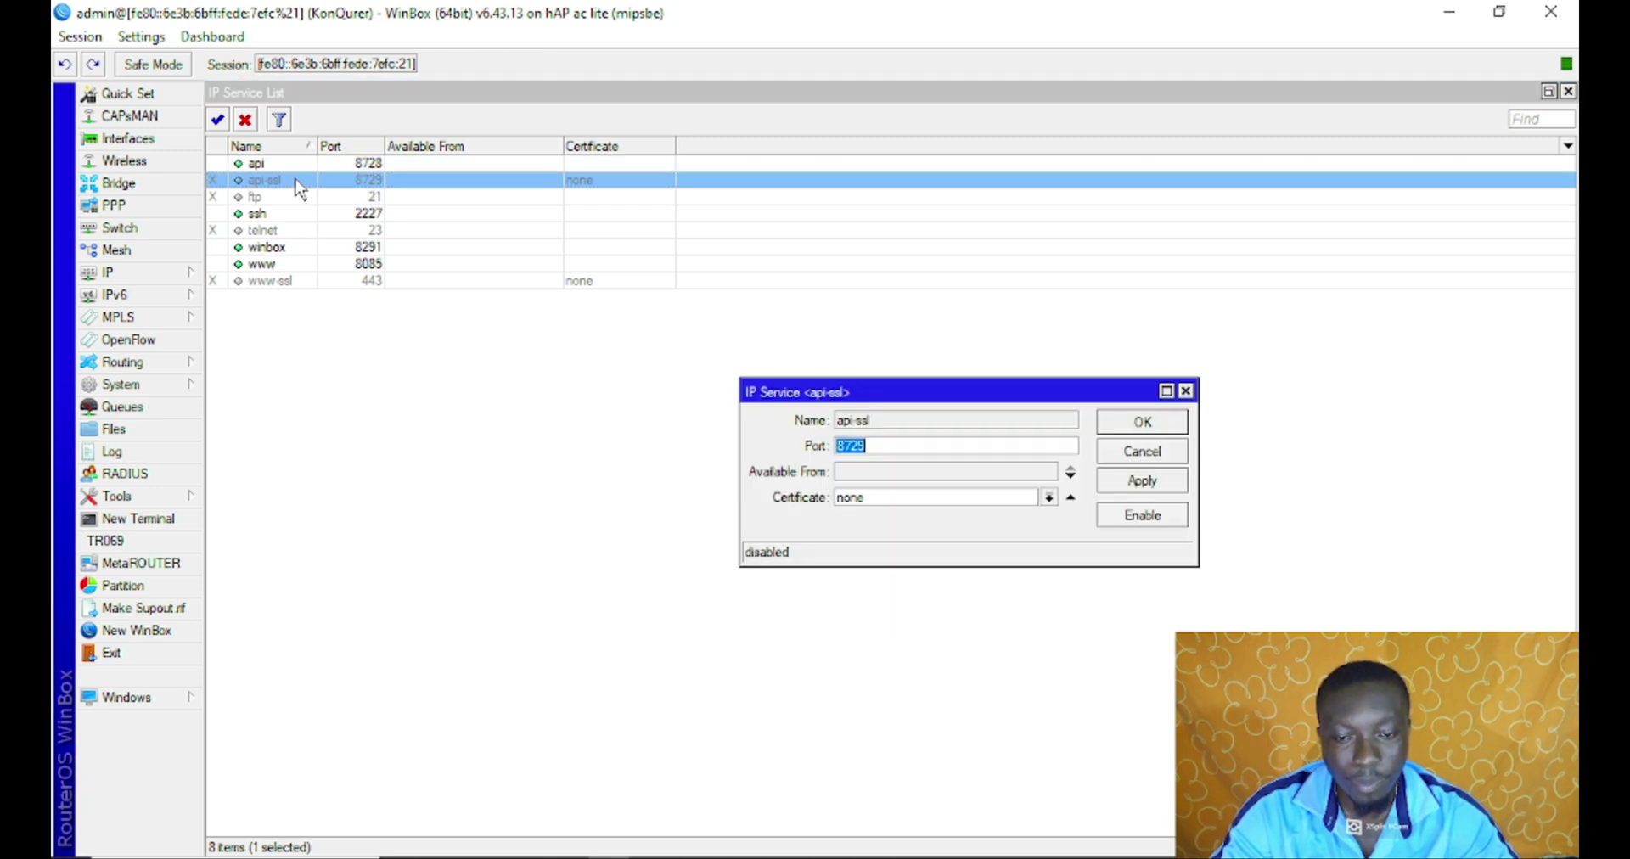
pyautogui.click(892, 446)
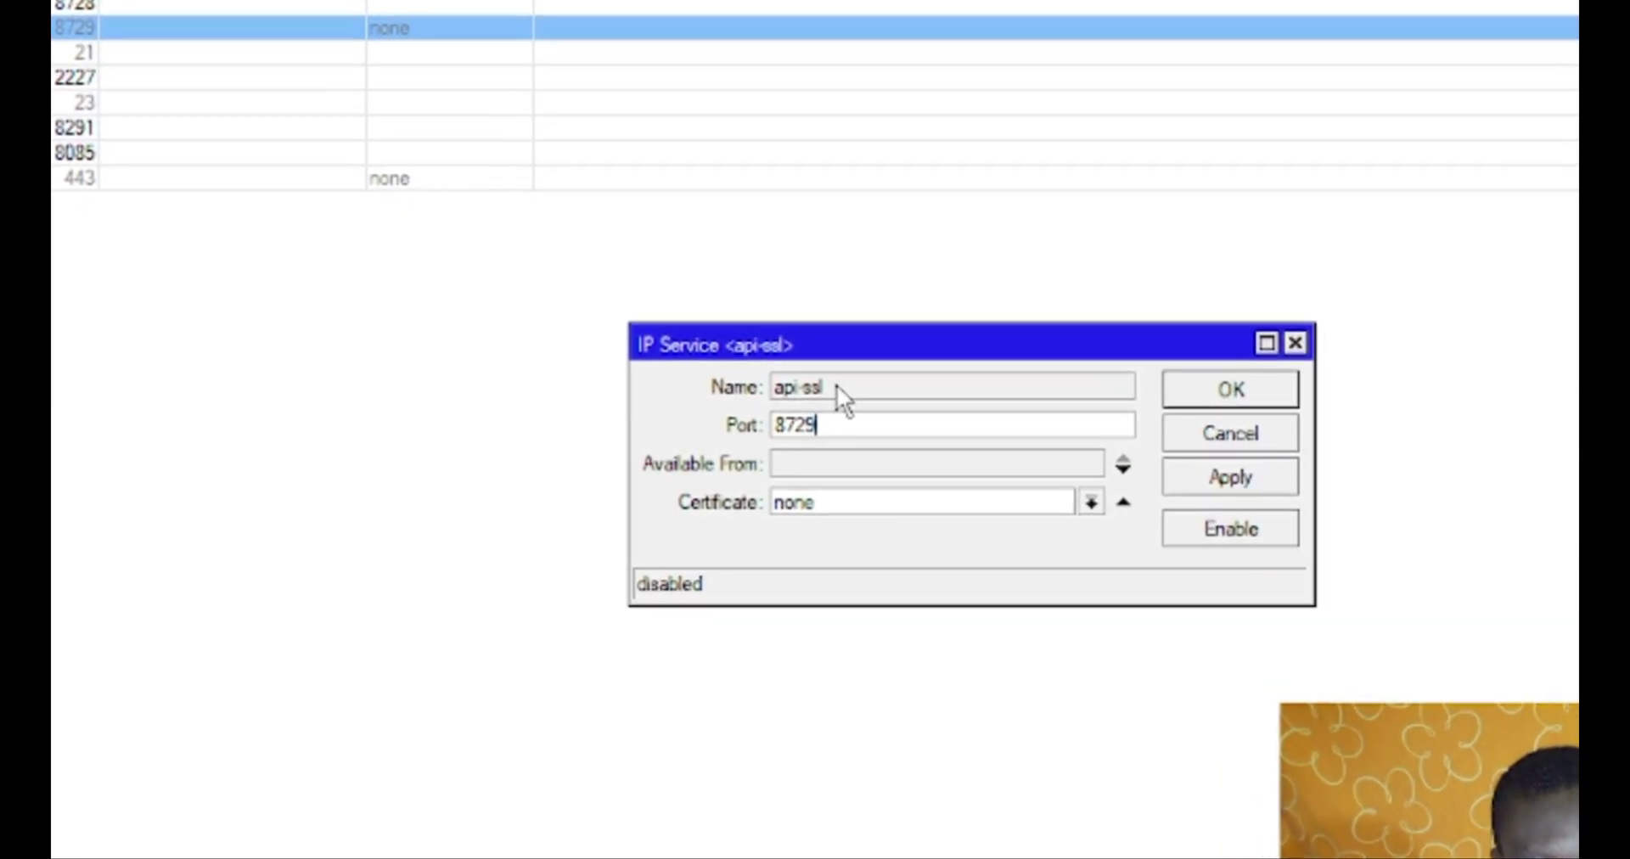
pyautogui.click(849, 394)
pyautogui.click(834, 422)
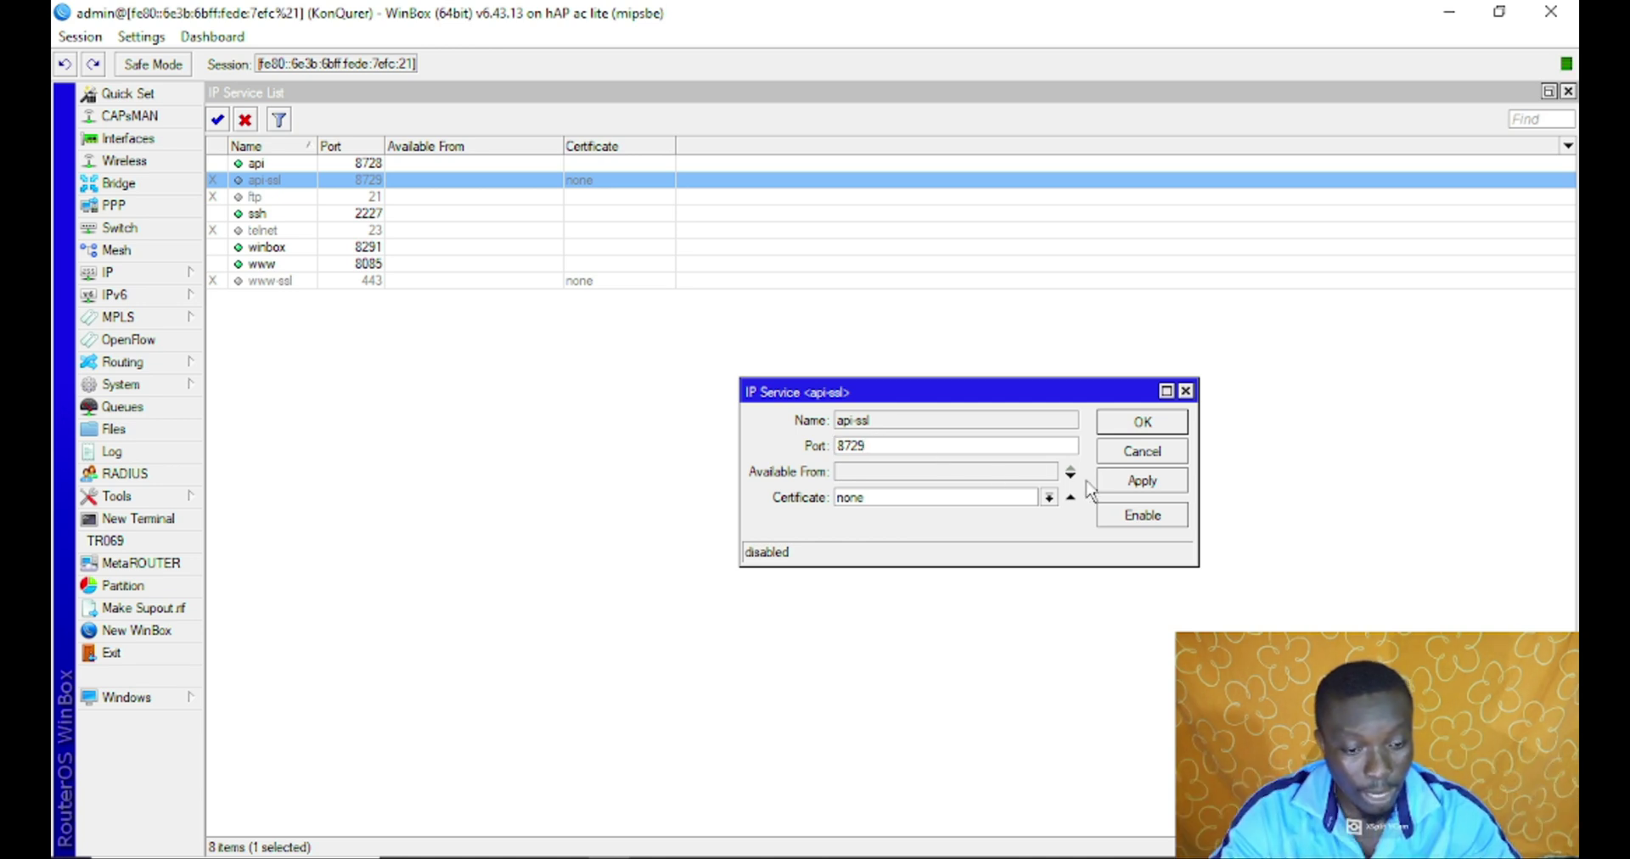
pyautogui.click(1013, 474)
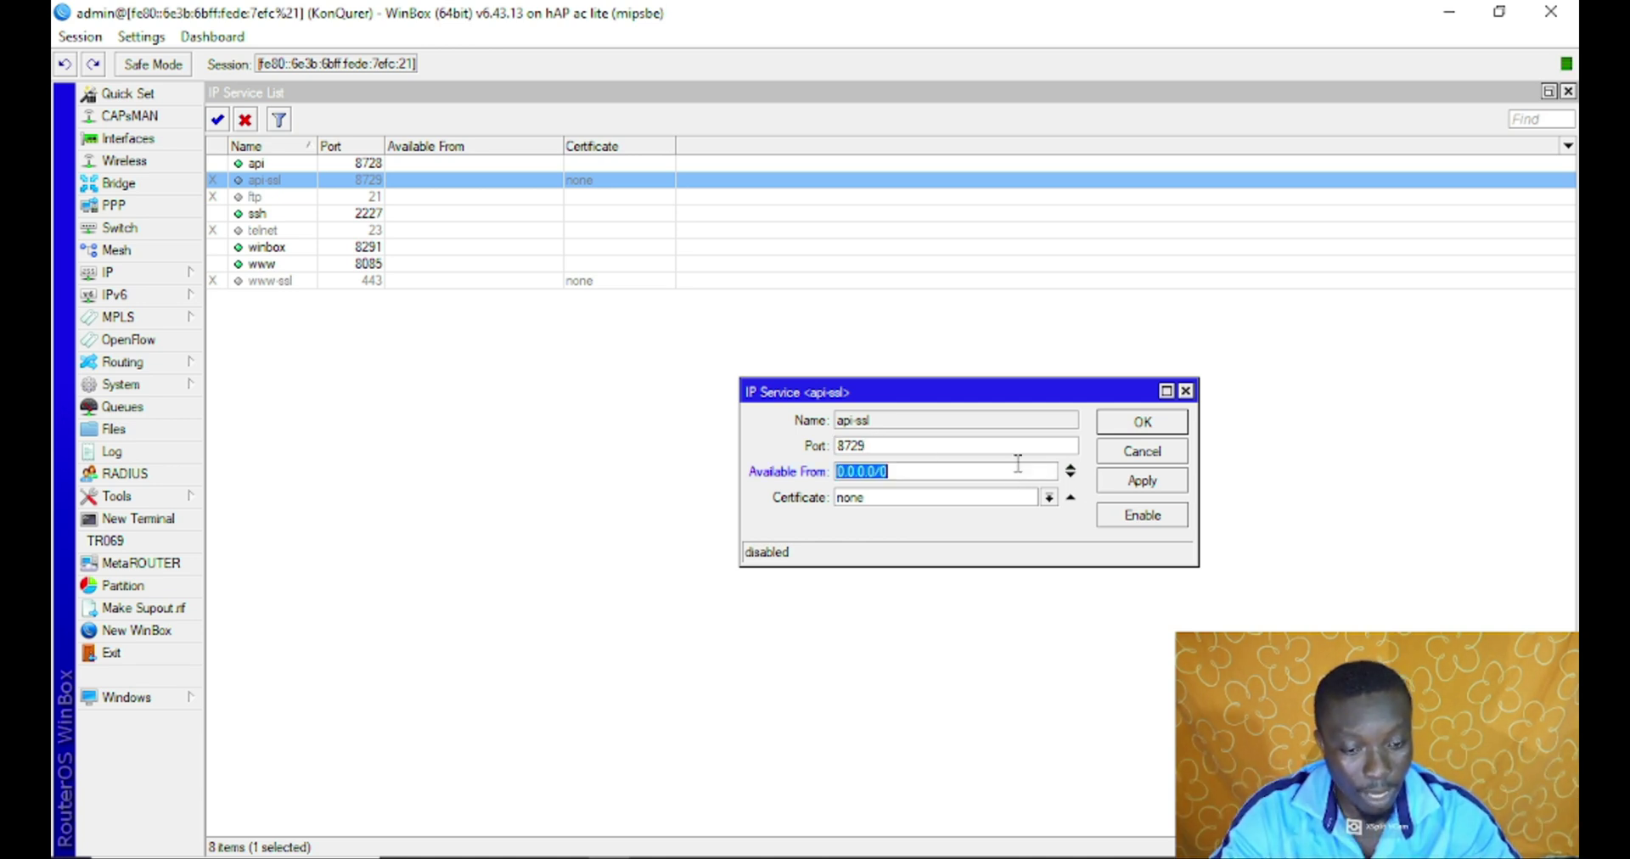
pyautogui.click(1073, 471)
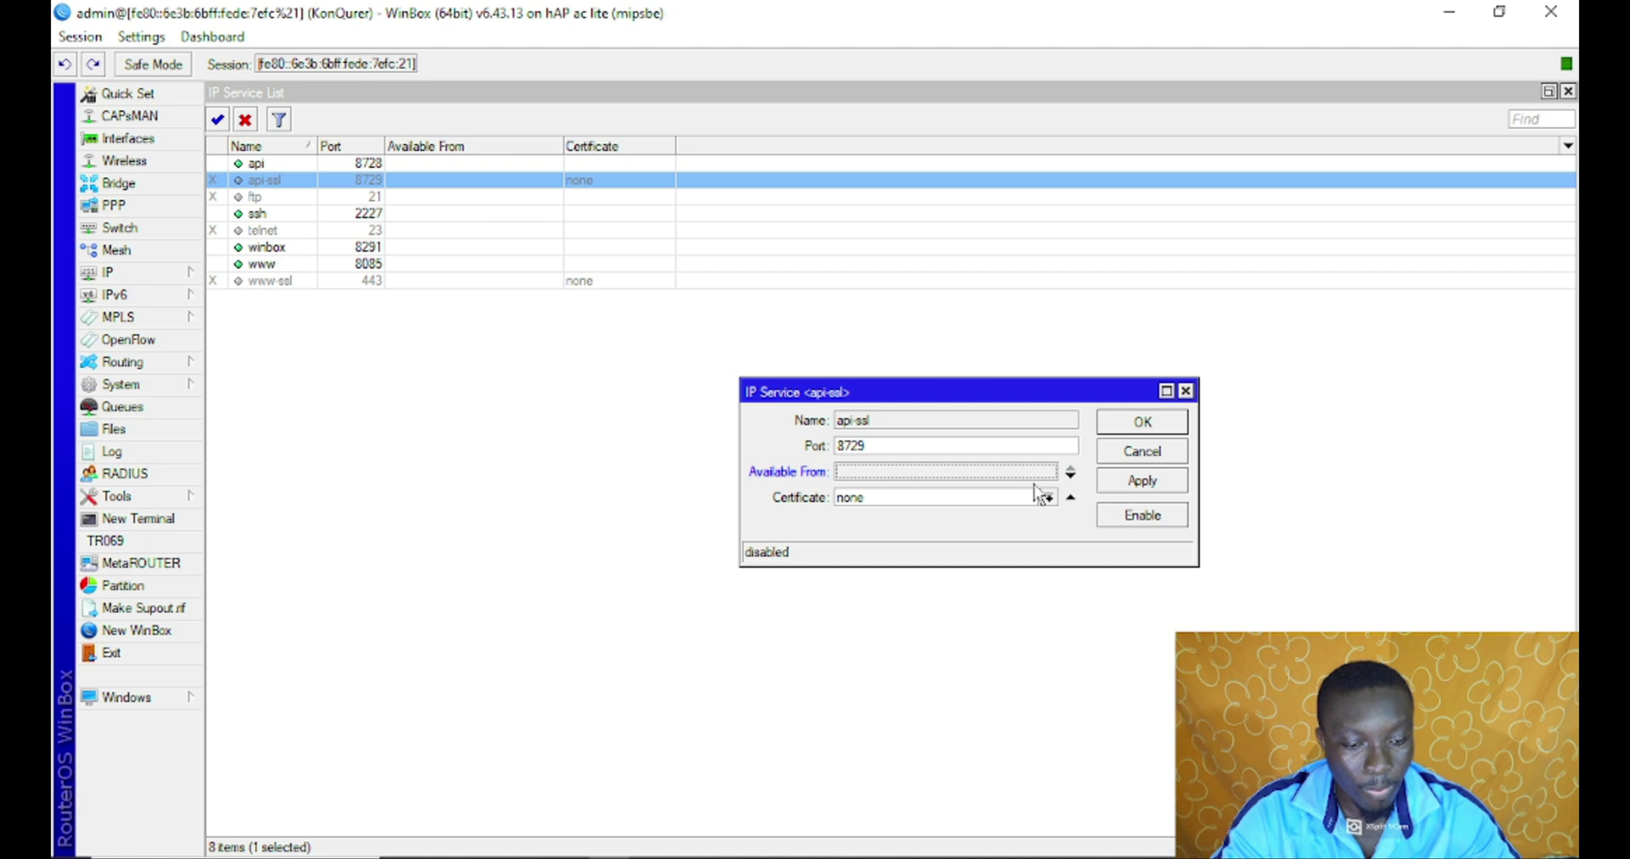
pyautogui.click(1049, 499)
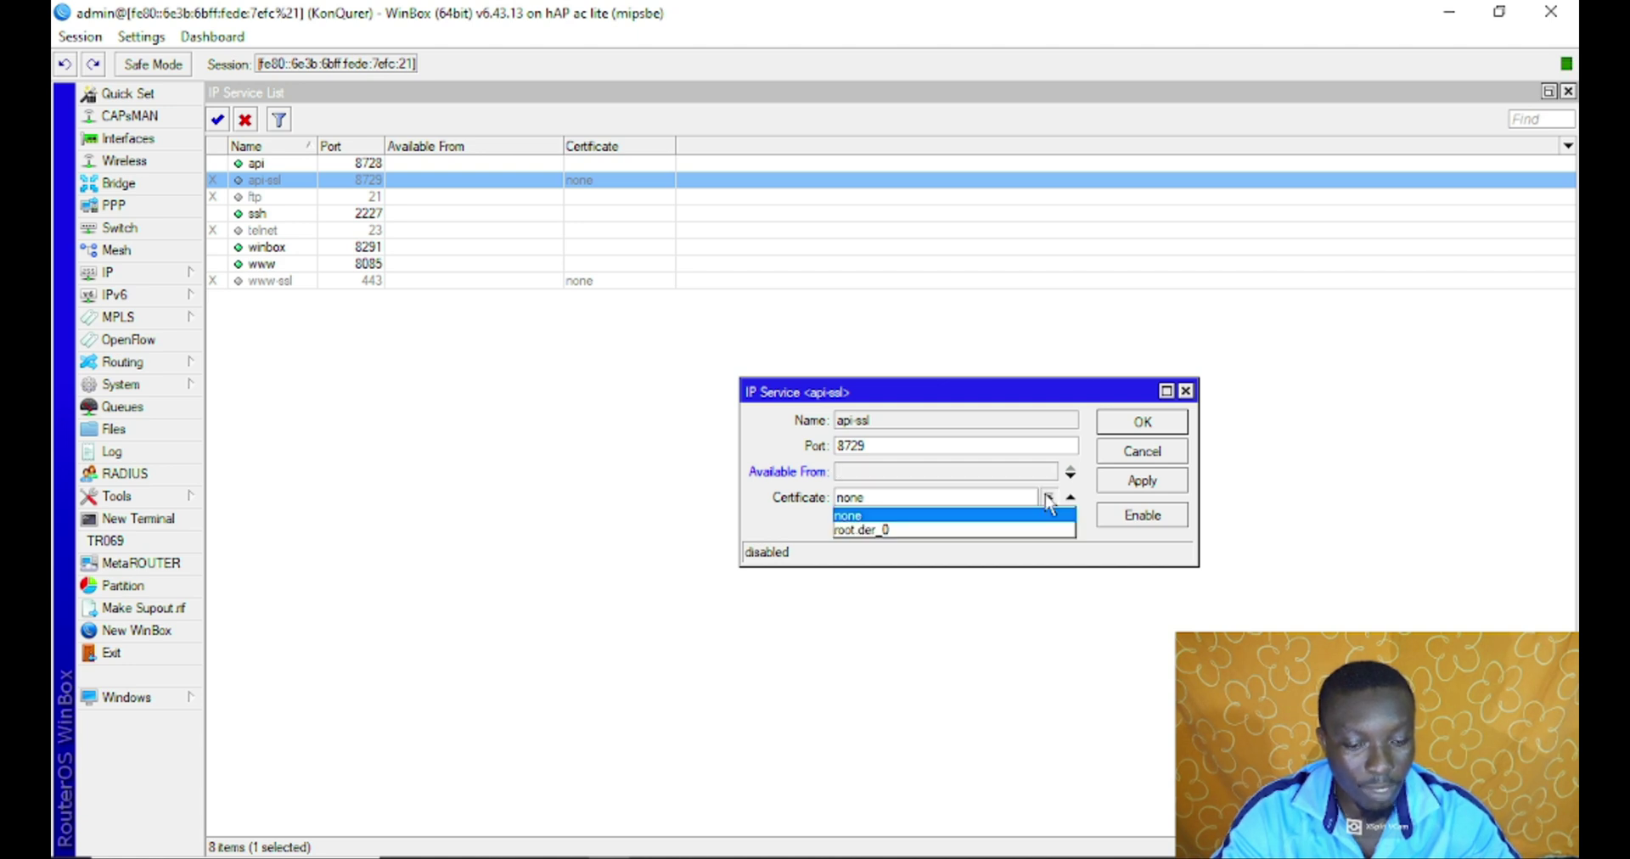
pyautogui.click(794, 533)
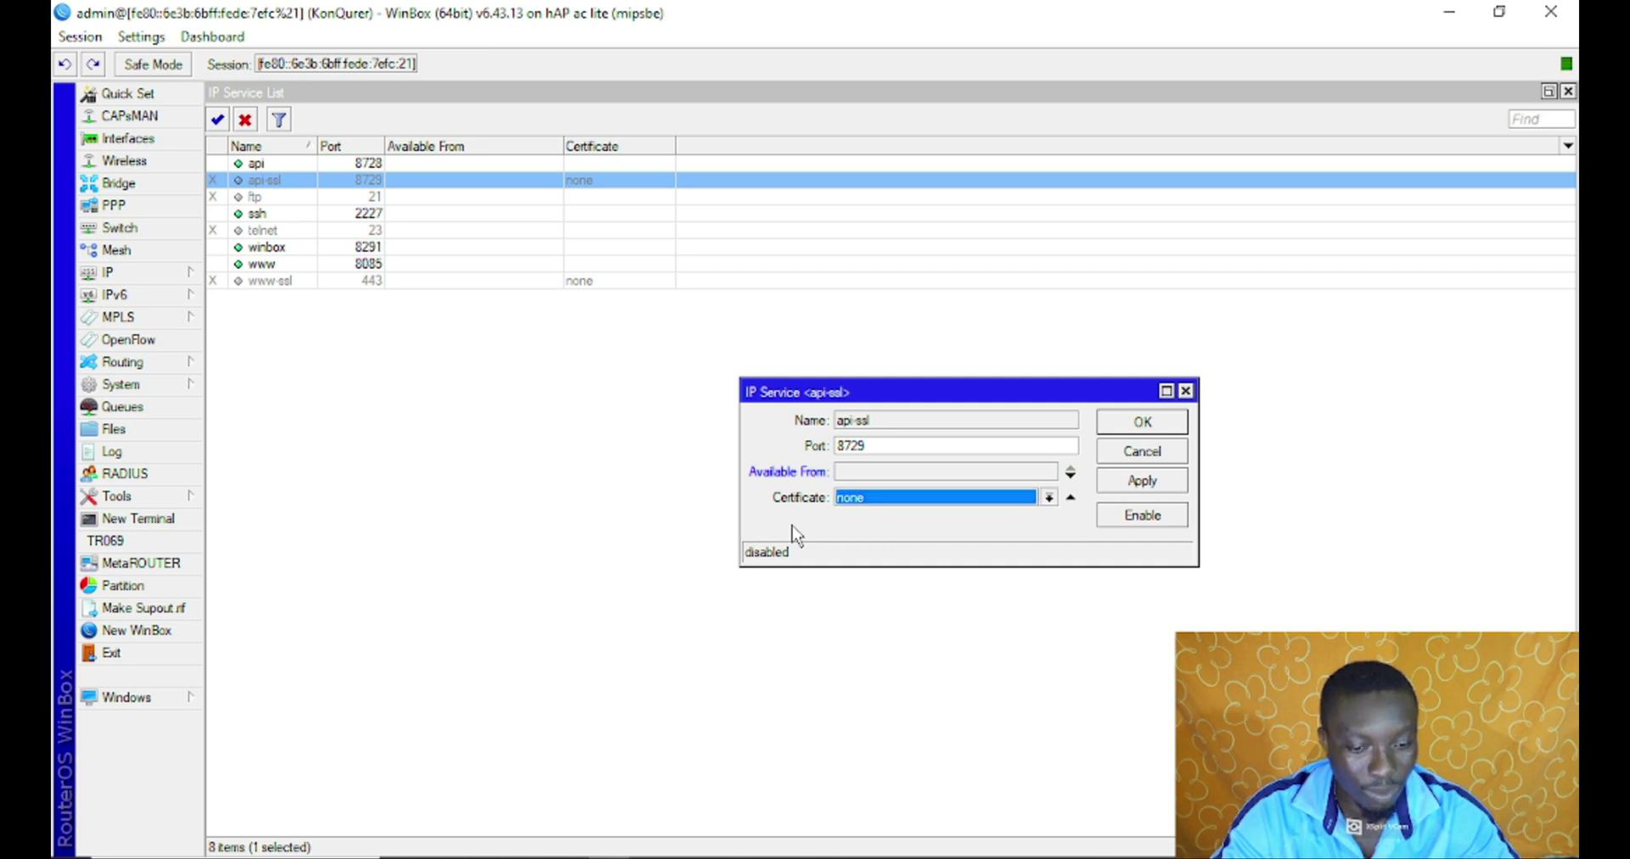
pyautogui.click(1139, 456)
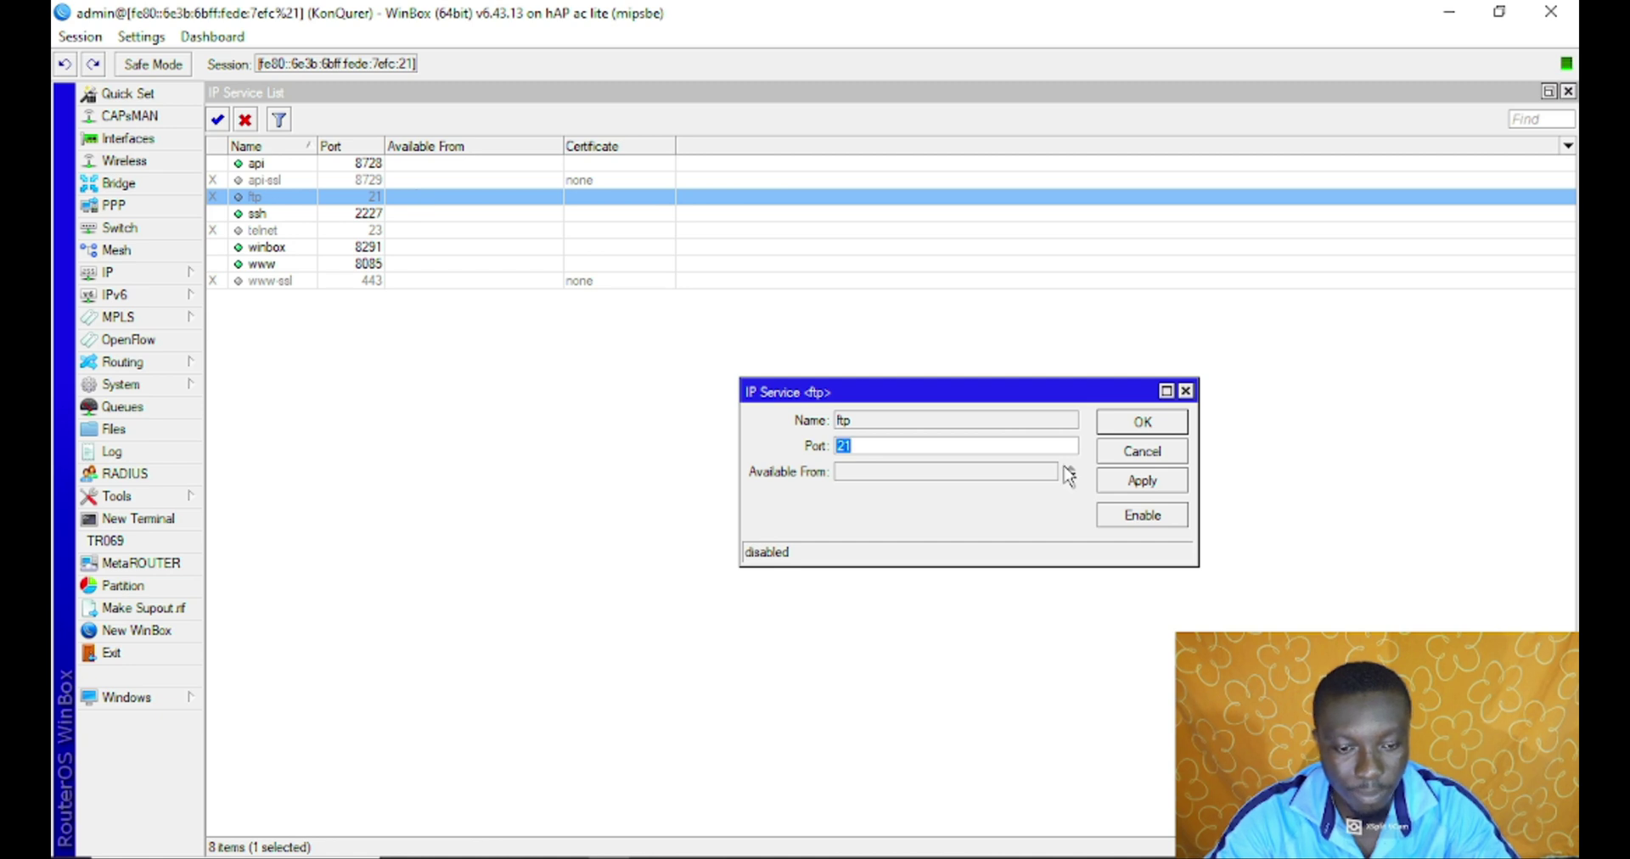
# Step: Inspect the ftp service's name, port and allowed addresses, then cancel without changes
pyautogui.click(912, 424)
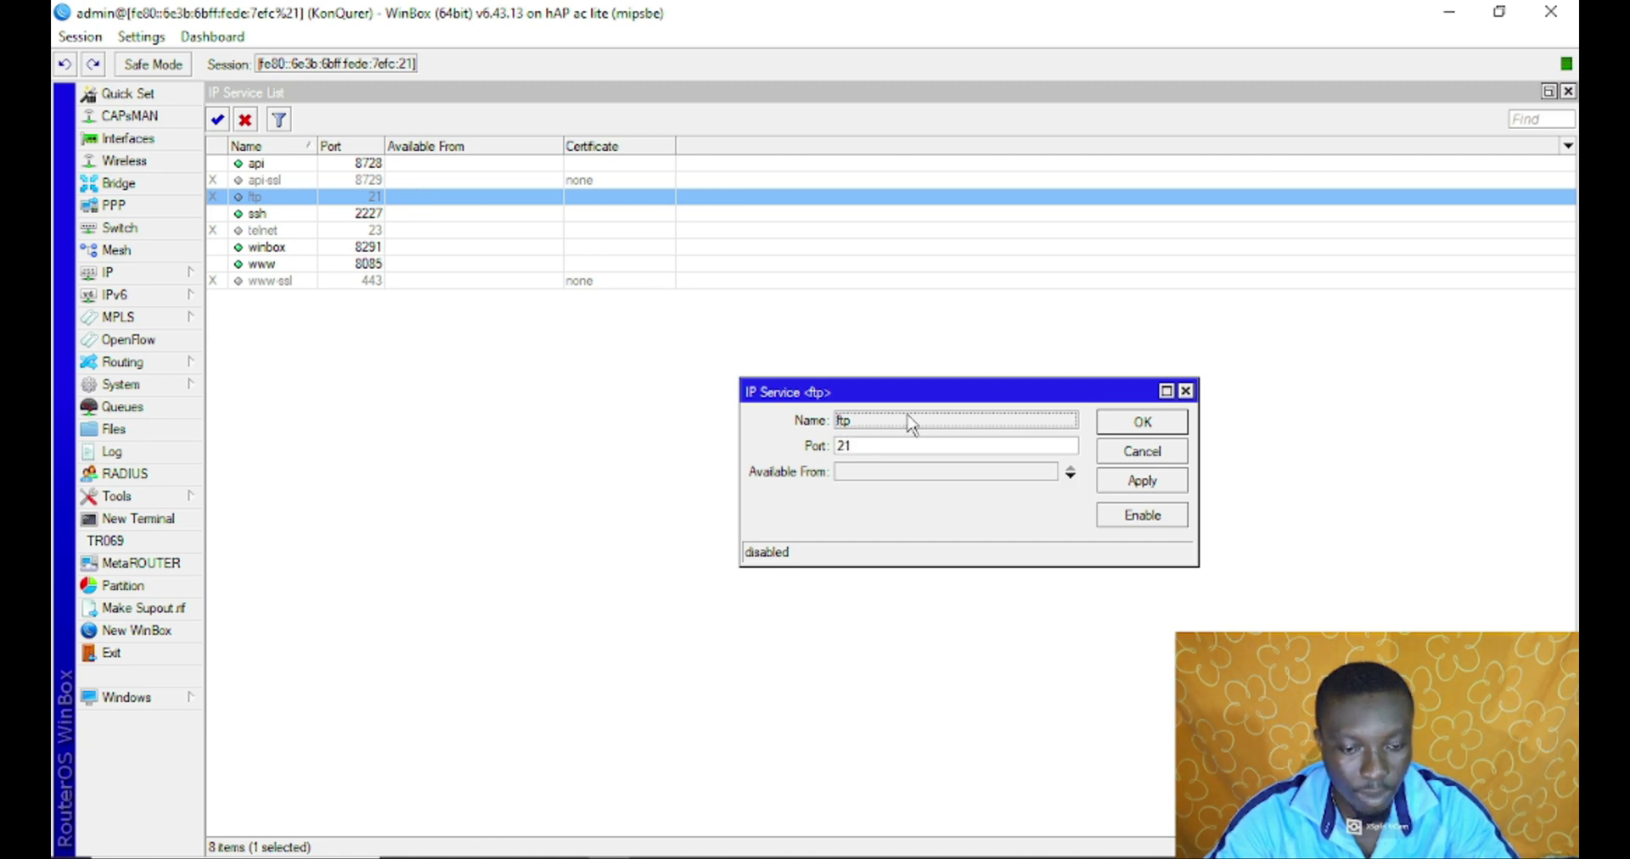
pyautogui.click(874, 446)
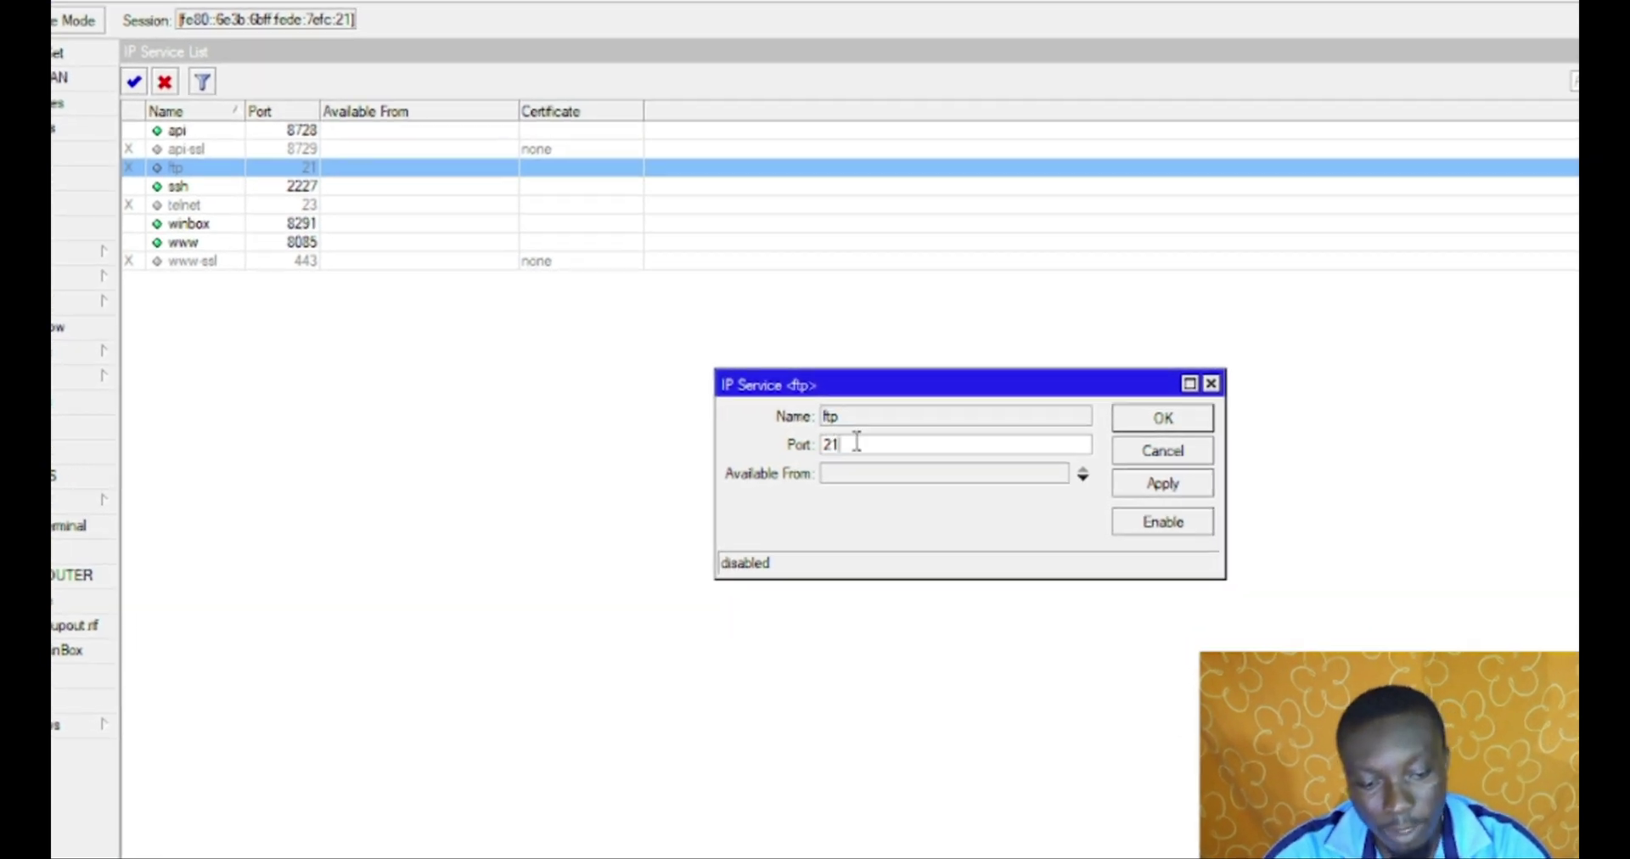
pyautogui.click(893, 476)
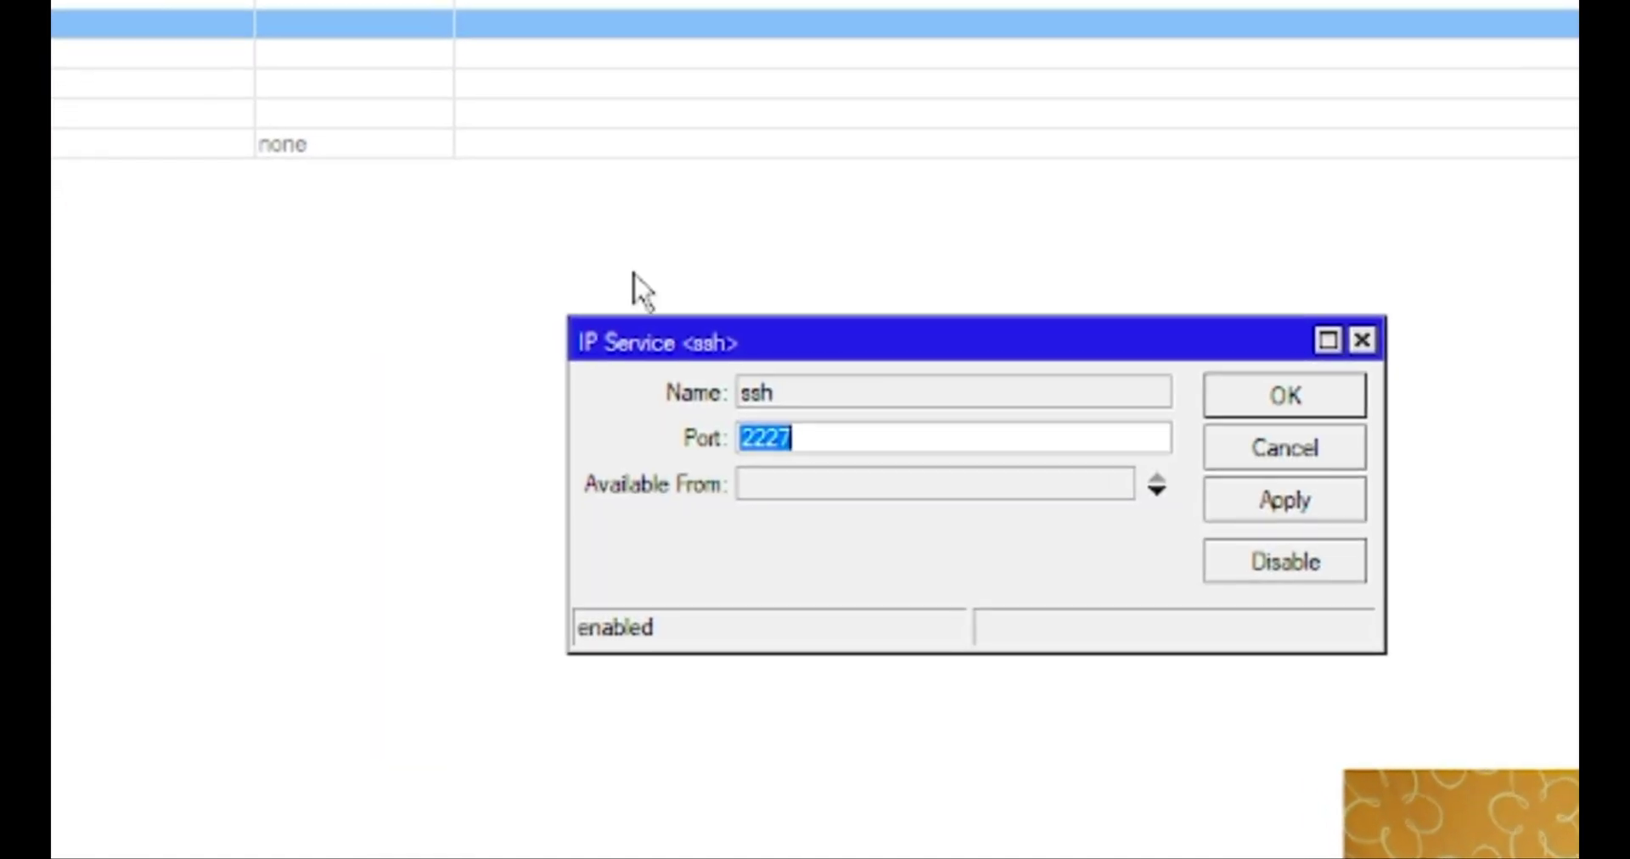
pyautogui.click(1312, 448)
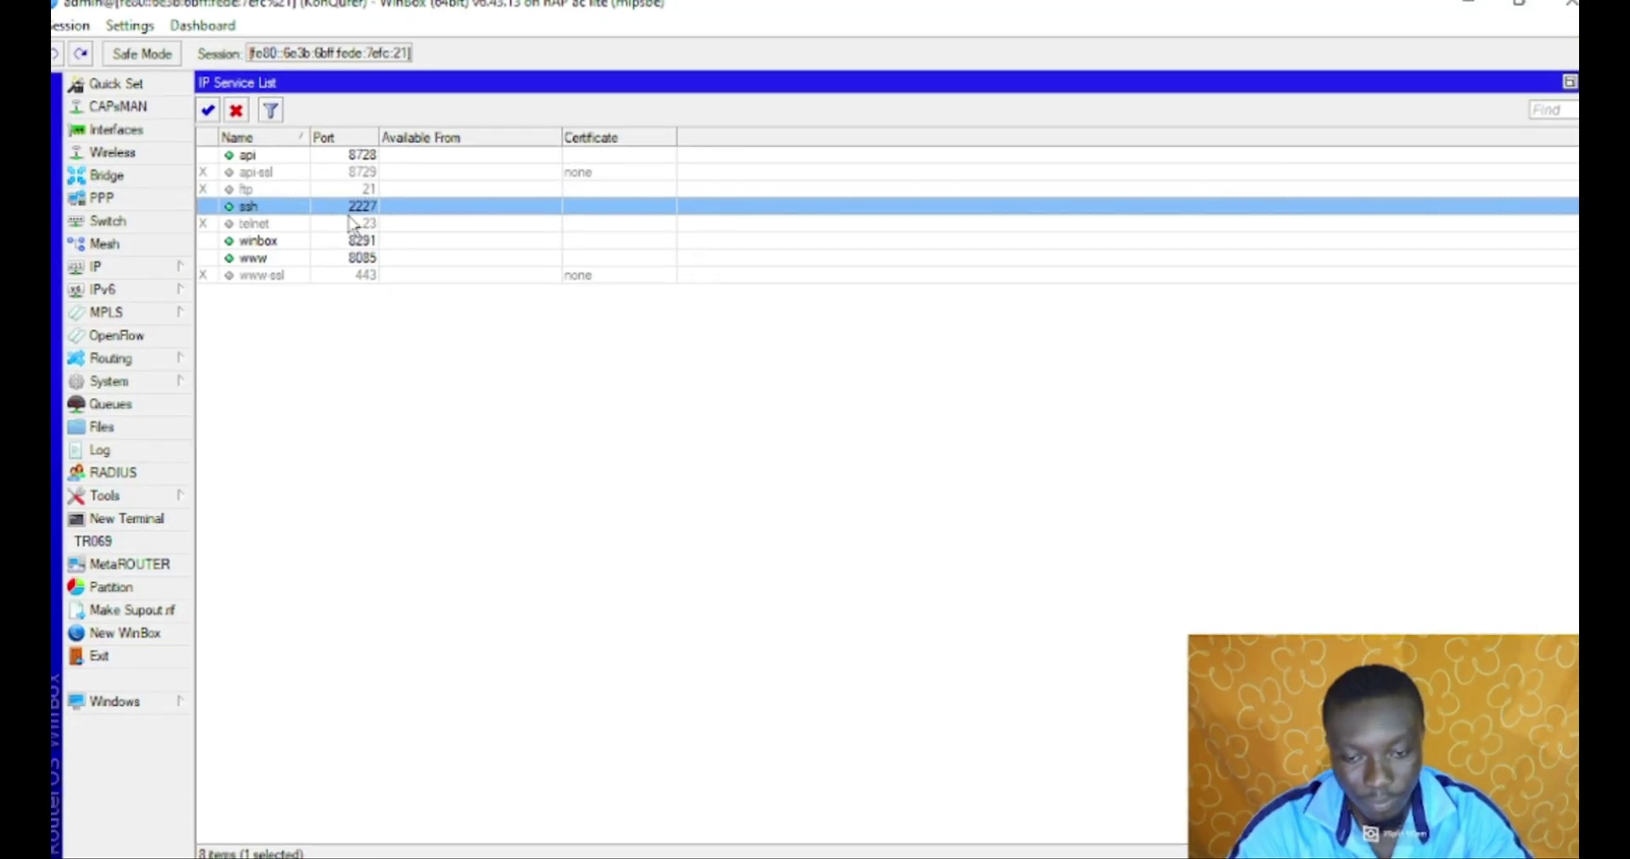
# Step: Open and cancel the telnet and winbox settings unchanged, winbox staying on port 8291
pyautogui.doubleClick(330, 210)
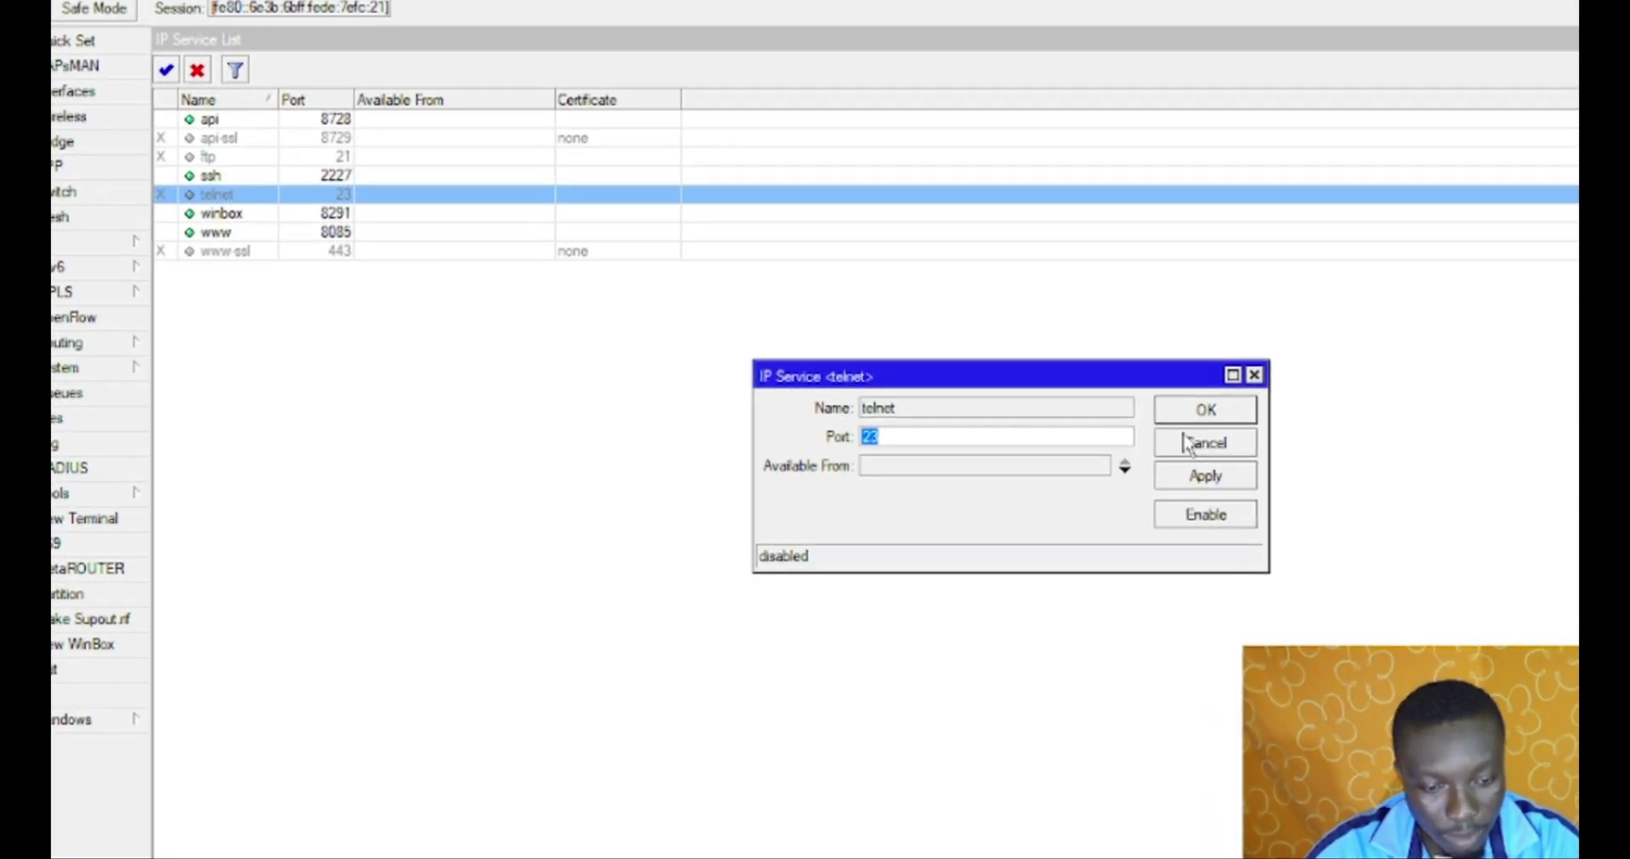
pyautogui.click(1179, 446)
pyautogui.doubleClick(336, 201)
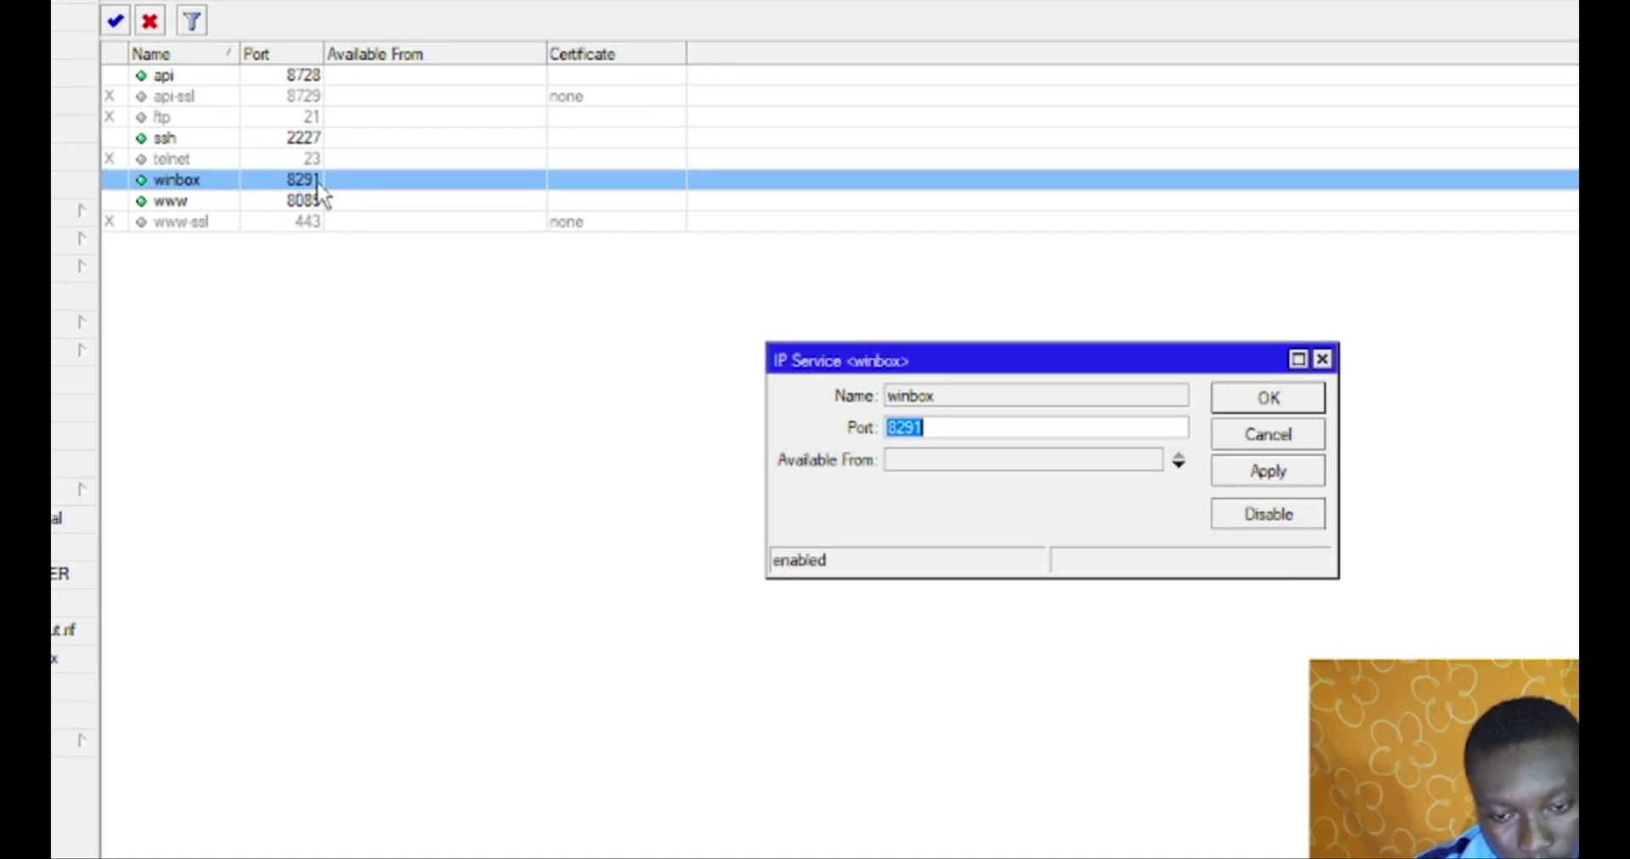
pyautogui.click(1333, 430)
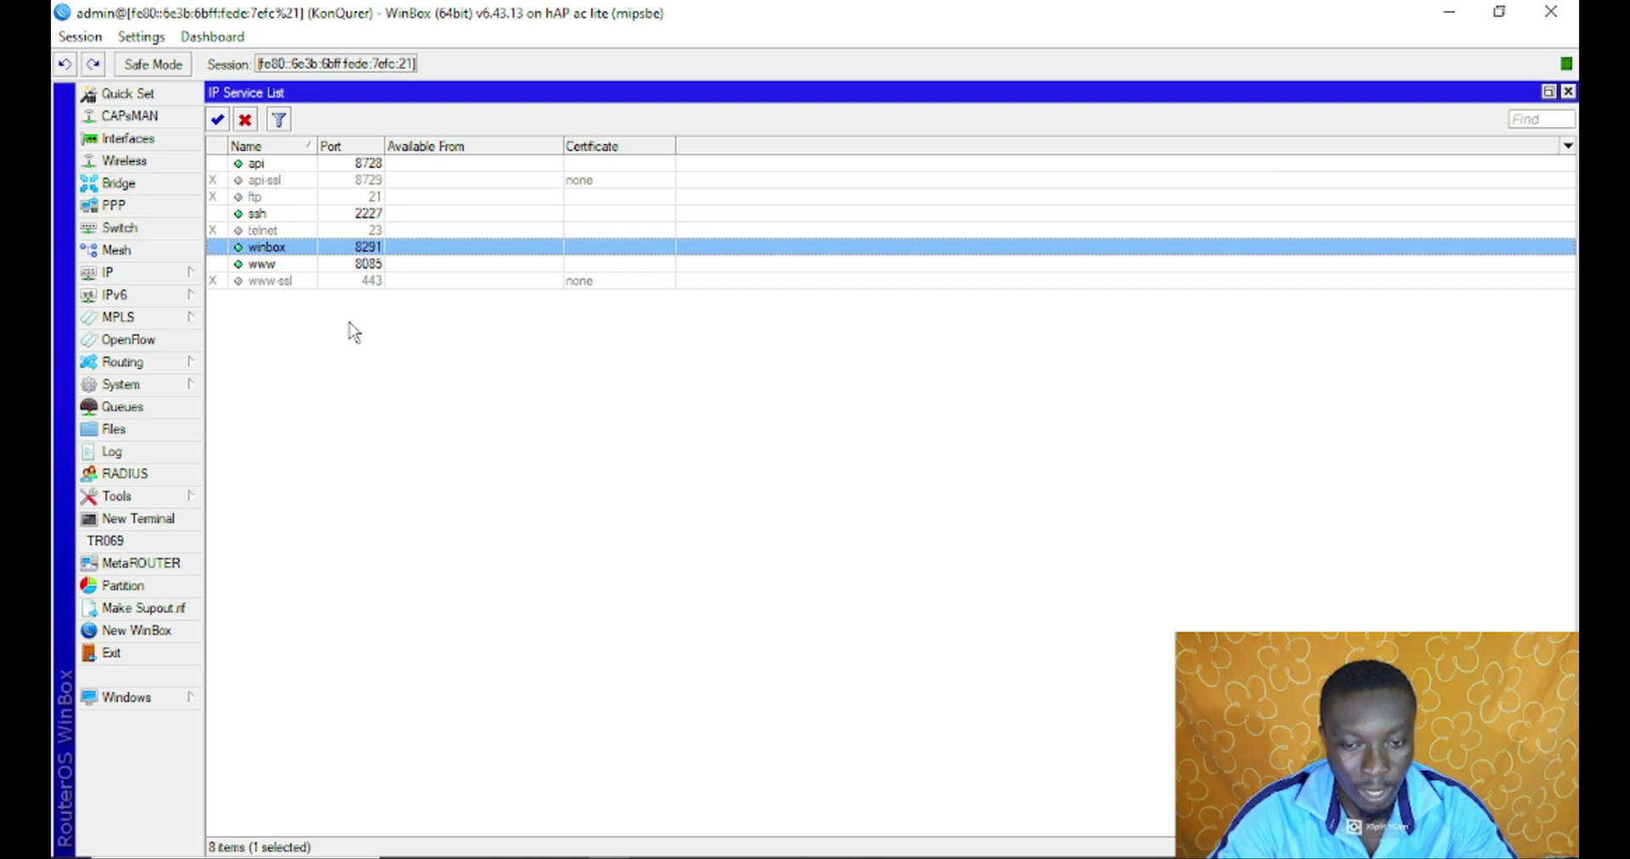
pyautogui.click(295, 167)
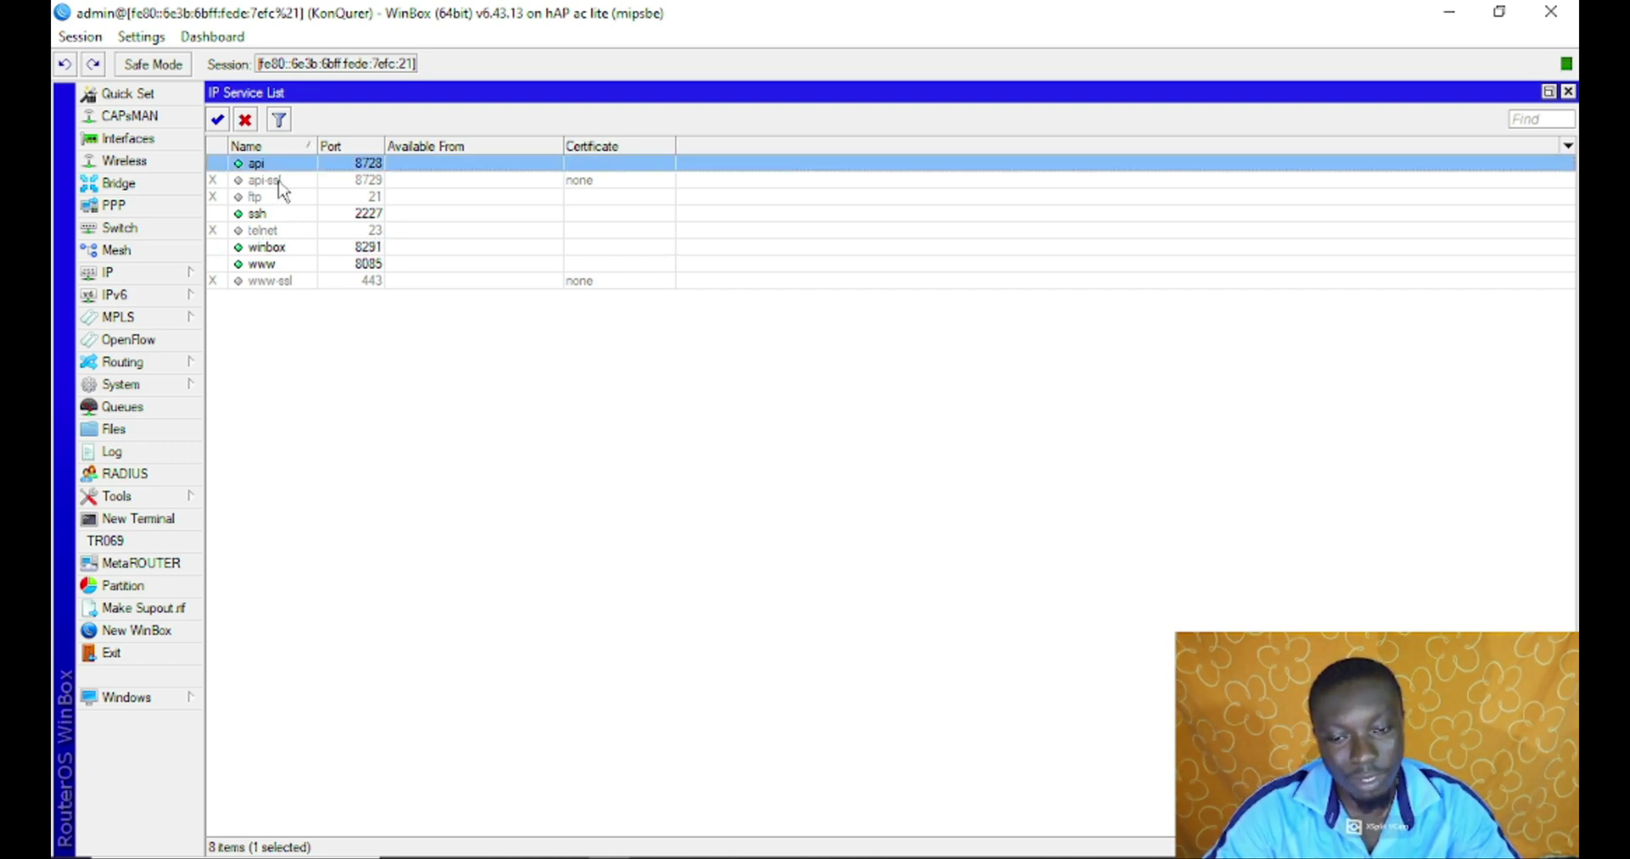
pyautogui.click(280, 180)
pyautogui.click(285, 167)
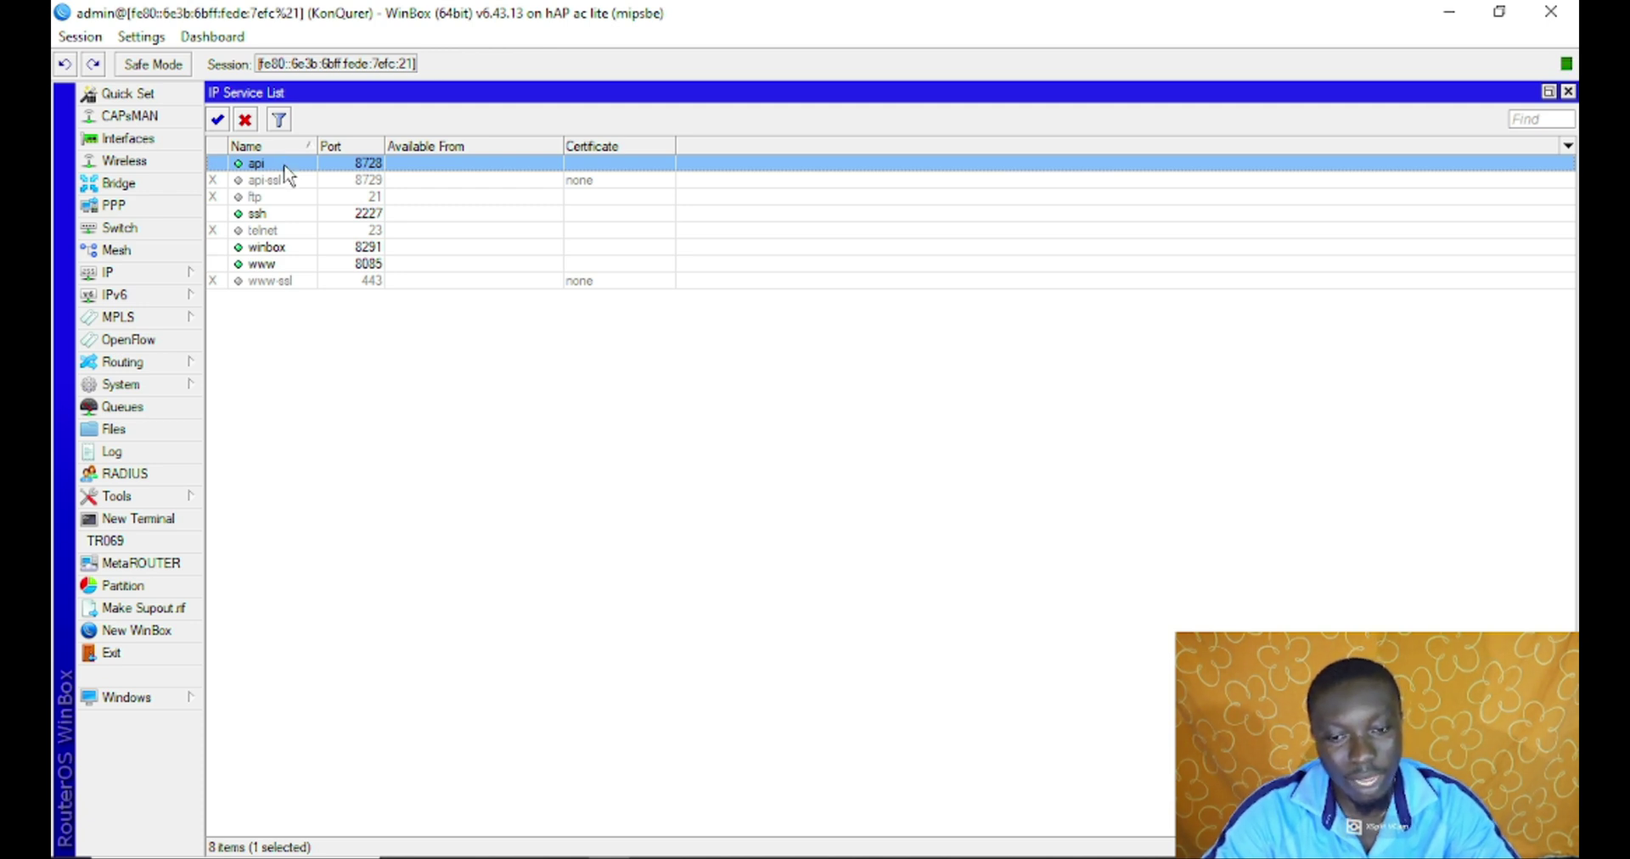
pyautogui.click(289, 215)
pyautogui.click(296, 166)
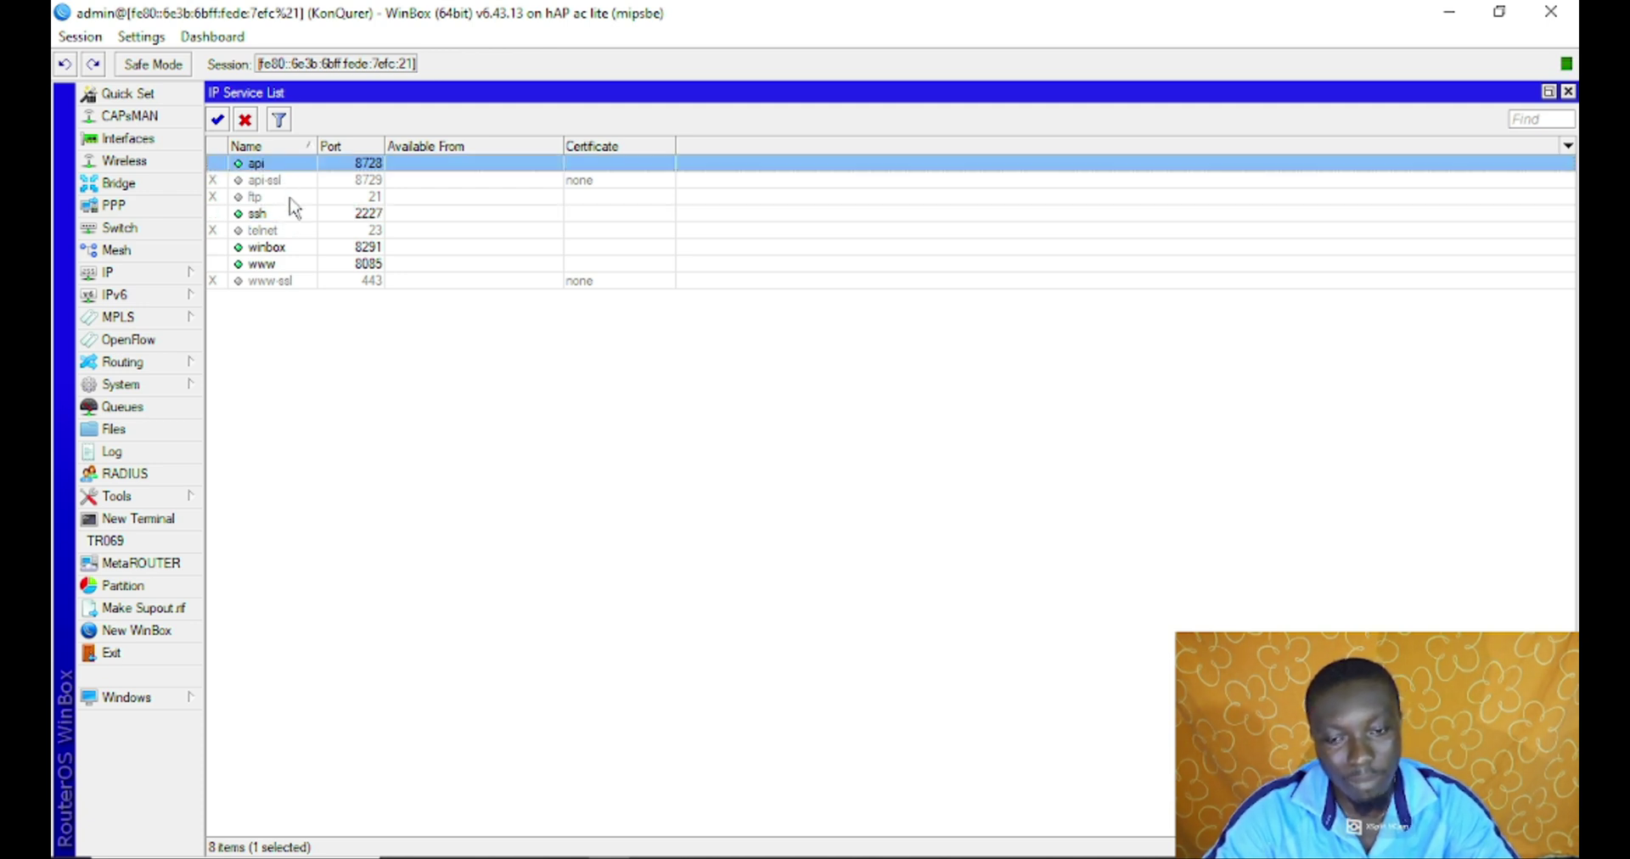
pyautogui.click(292, 216)
pyautogui.click(295, 247)
pyautogui.click(295, 264)
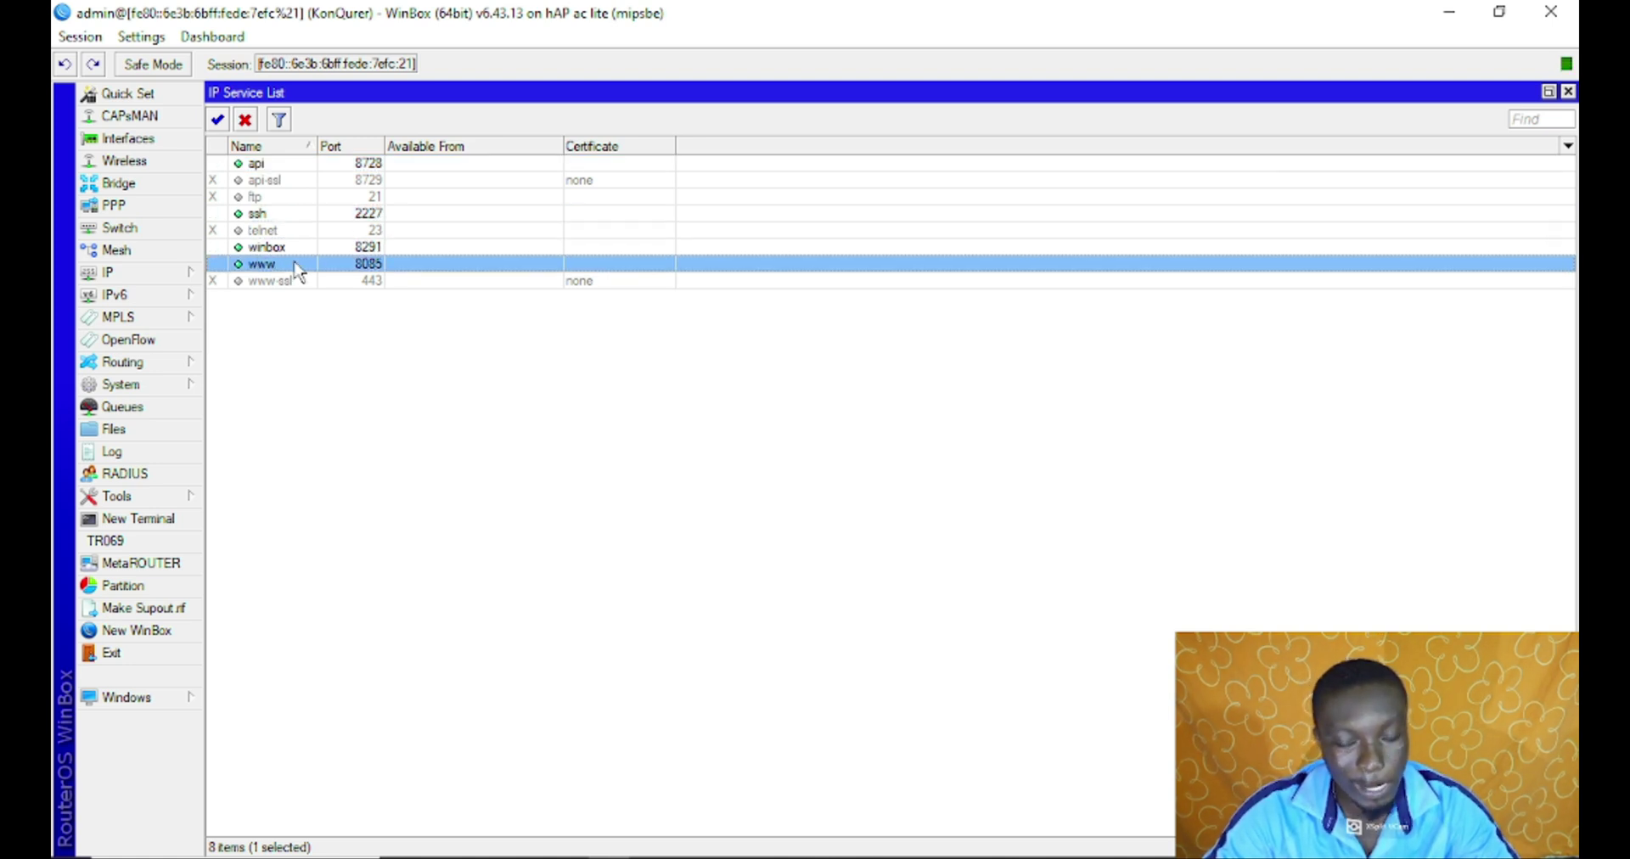
pyautogui.click(294, 167)
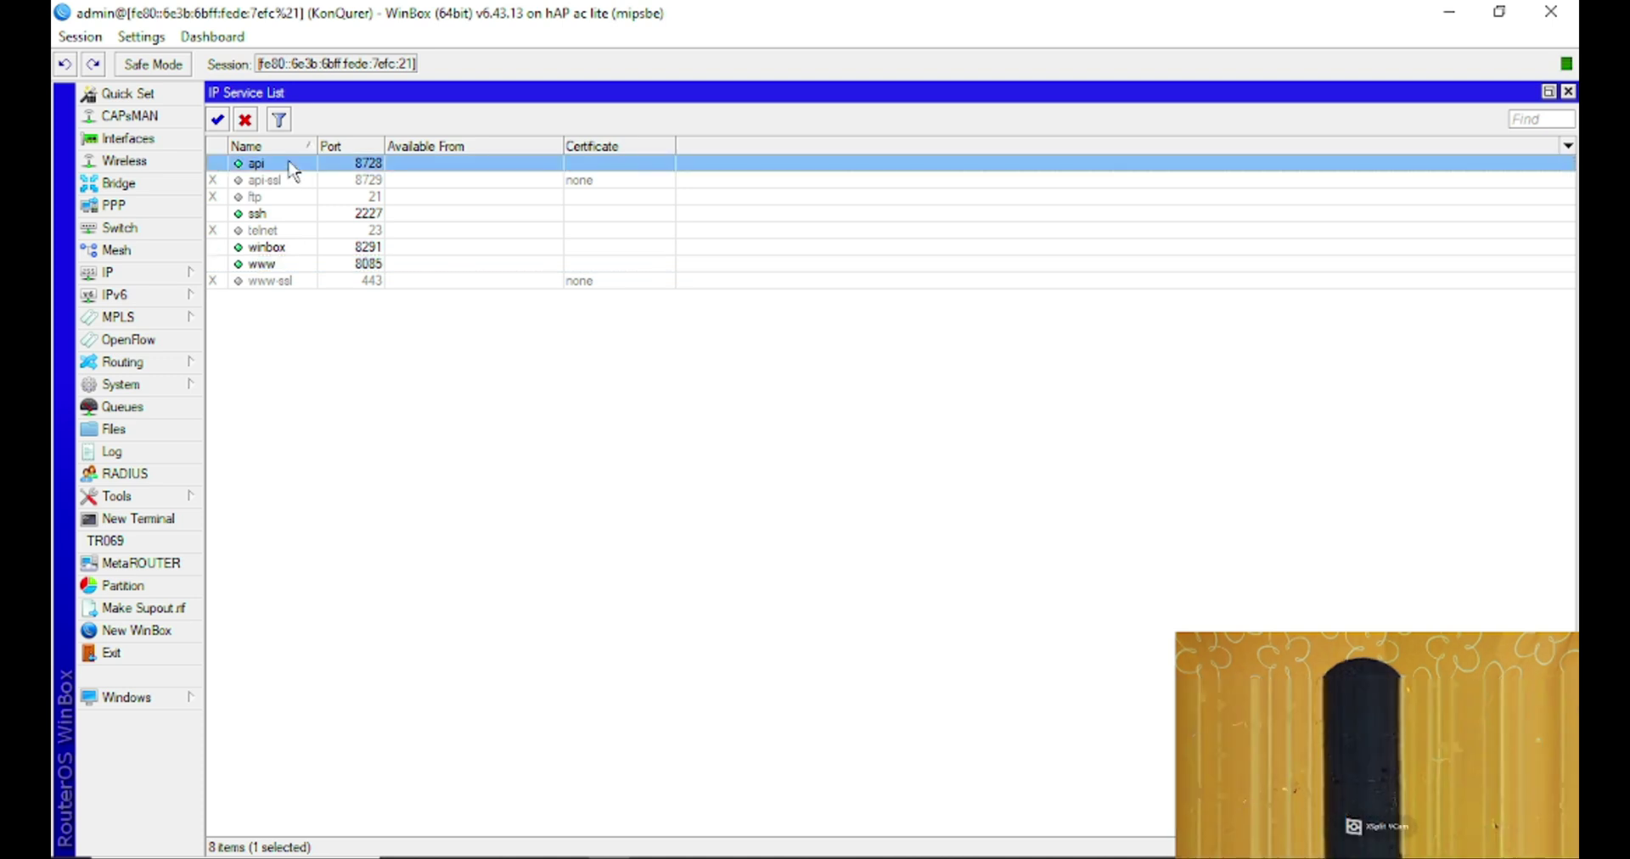
pyautogui.click(287, 215)
pyautogui.click(280, 265)
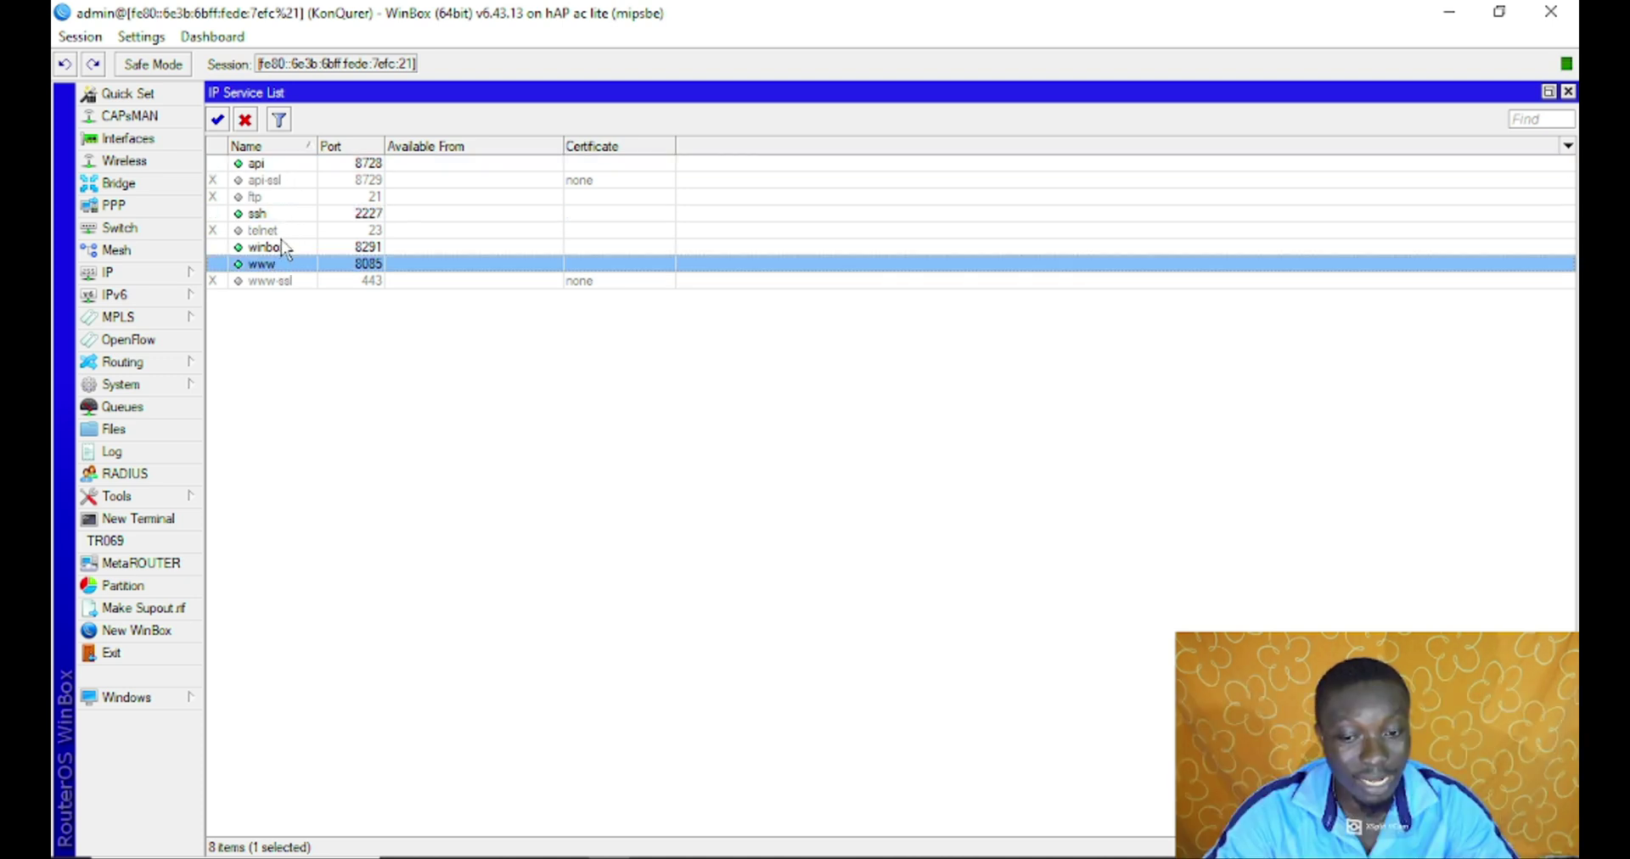
pyautogui.click(286, 247)
pyautogui.click(303, 169)
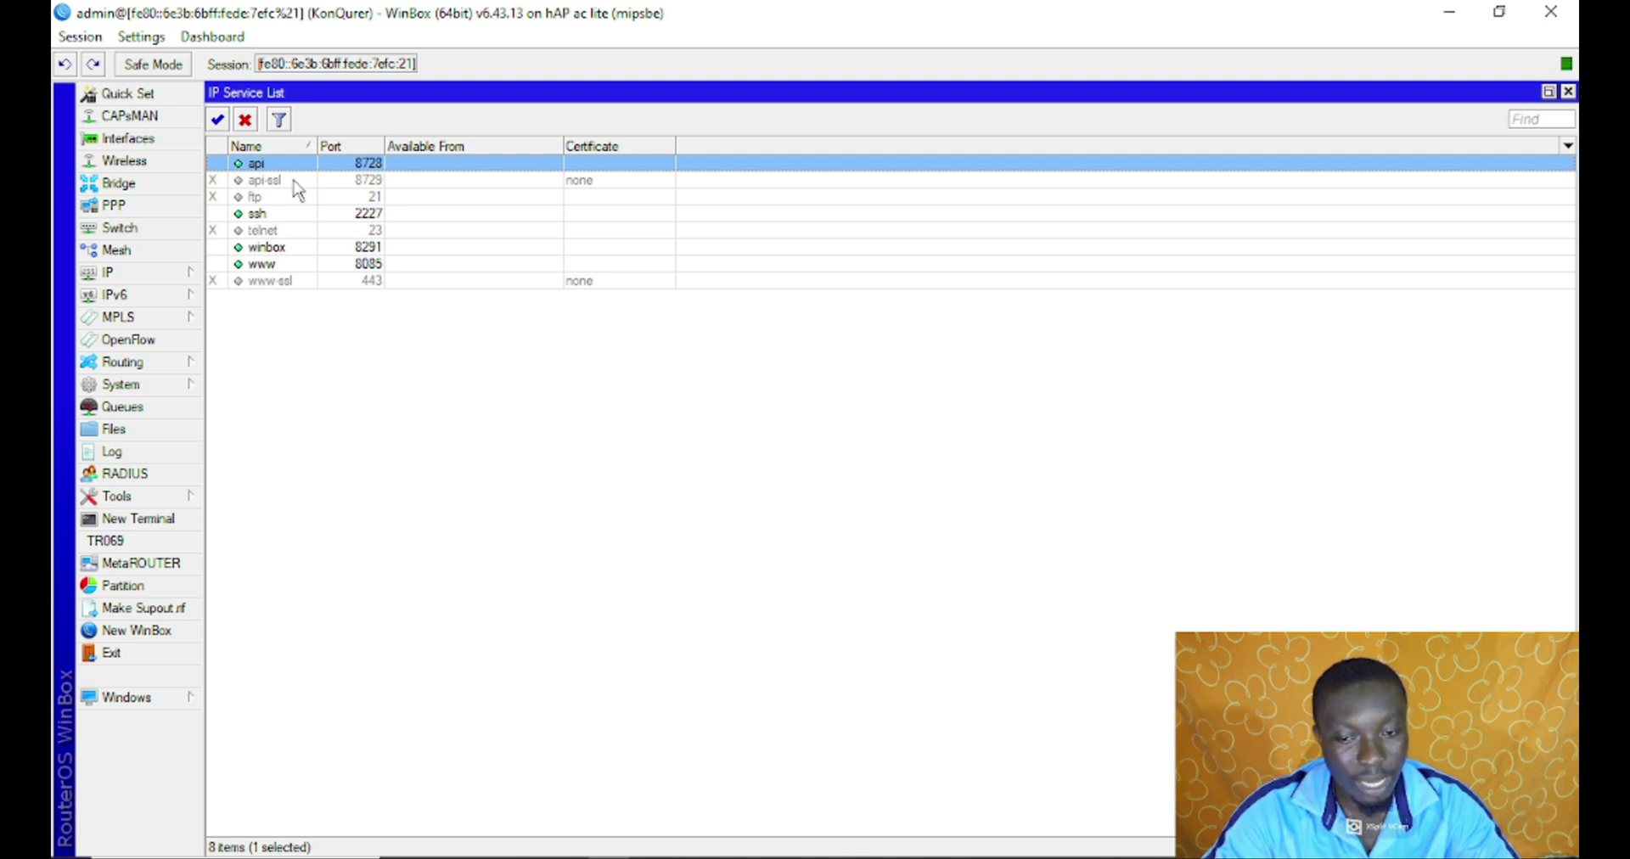
pyautogui.click(297, 183)
pyautogui.click(288, 199)
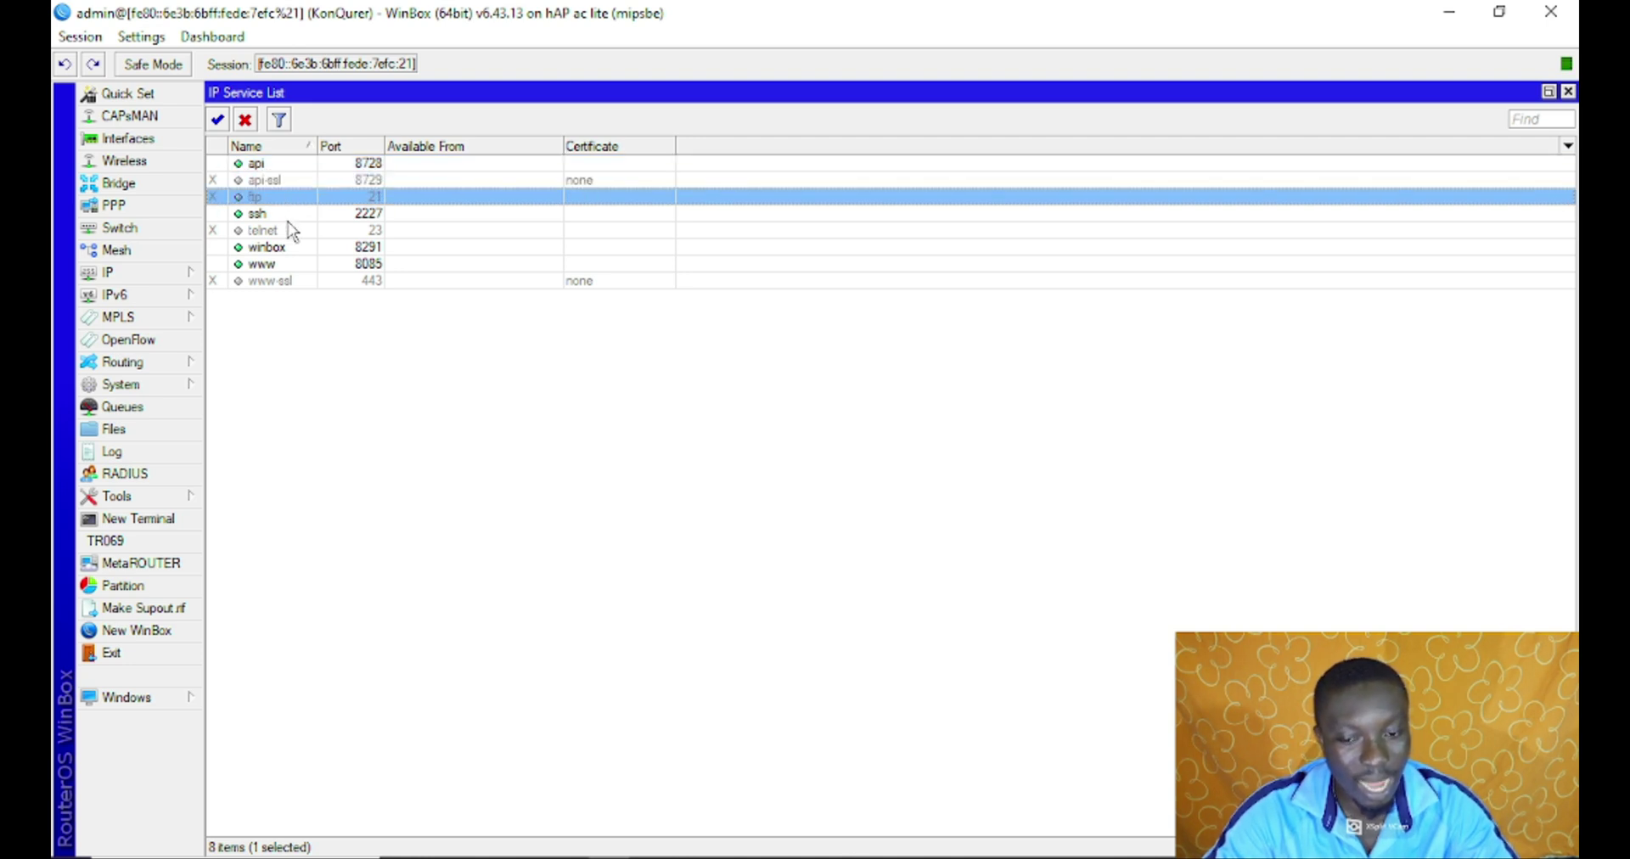
pyautogui.click(292, 230)
pyautogui.click(289, 281)
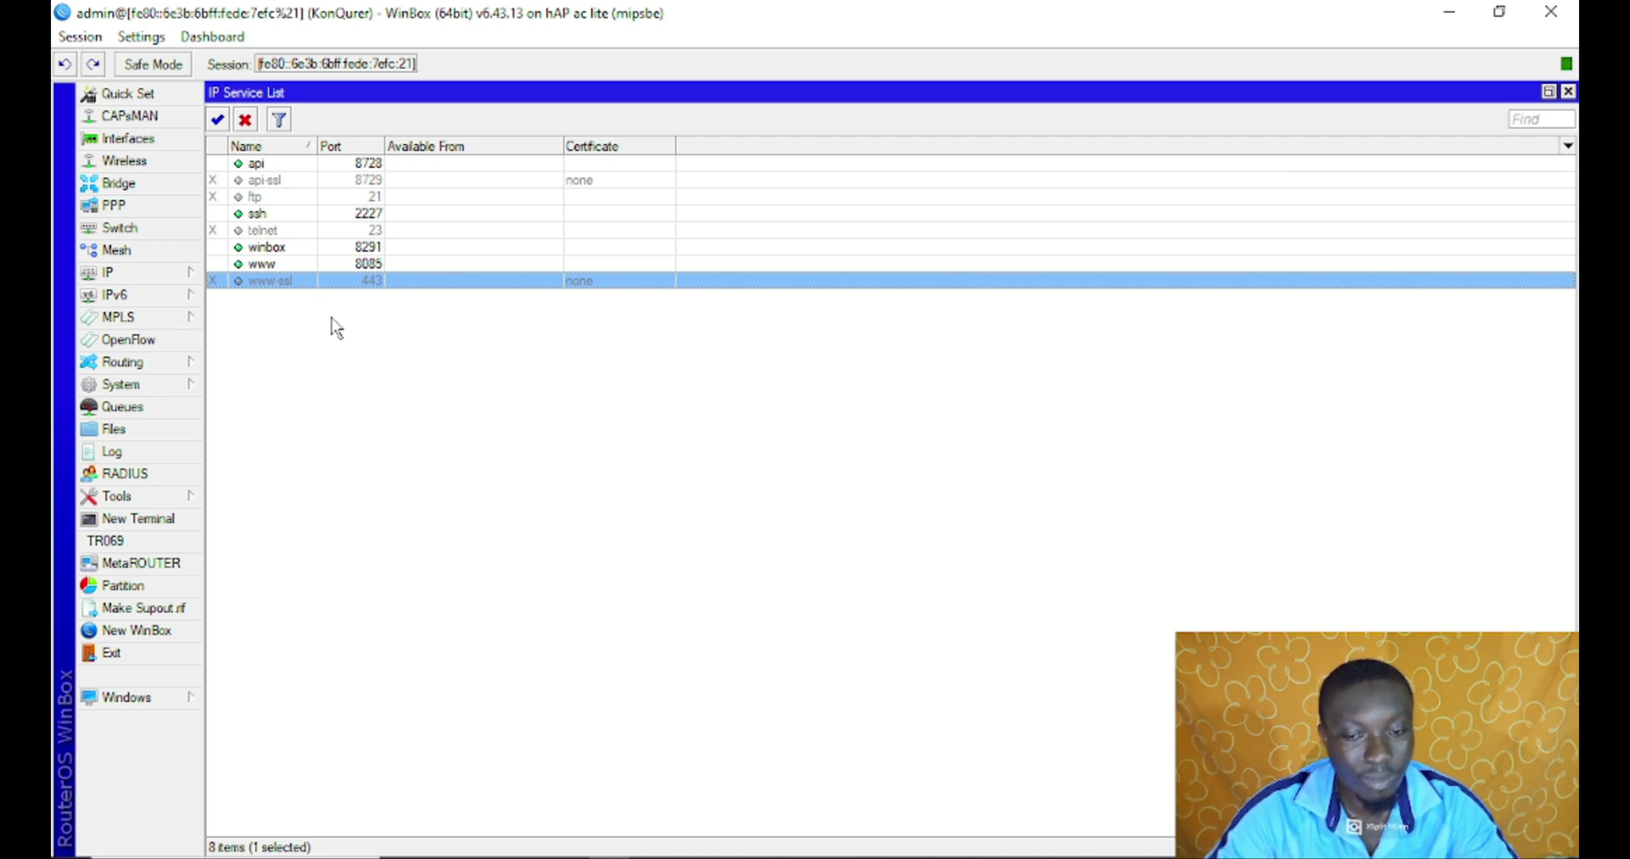
pyautogui.click(284, 168)
pyautogui.click(283, 182)
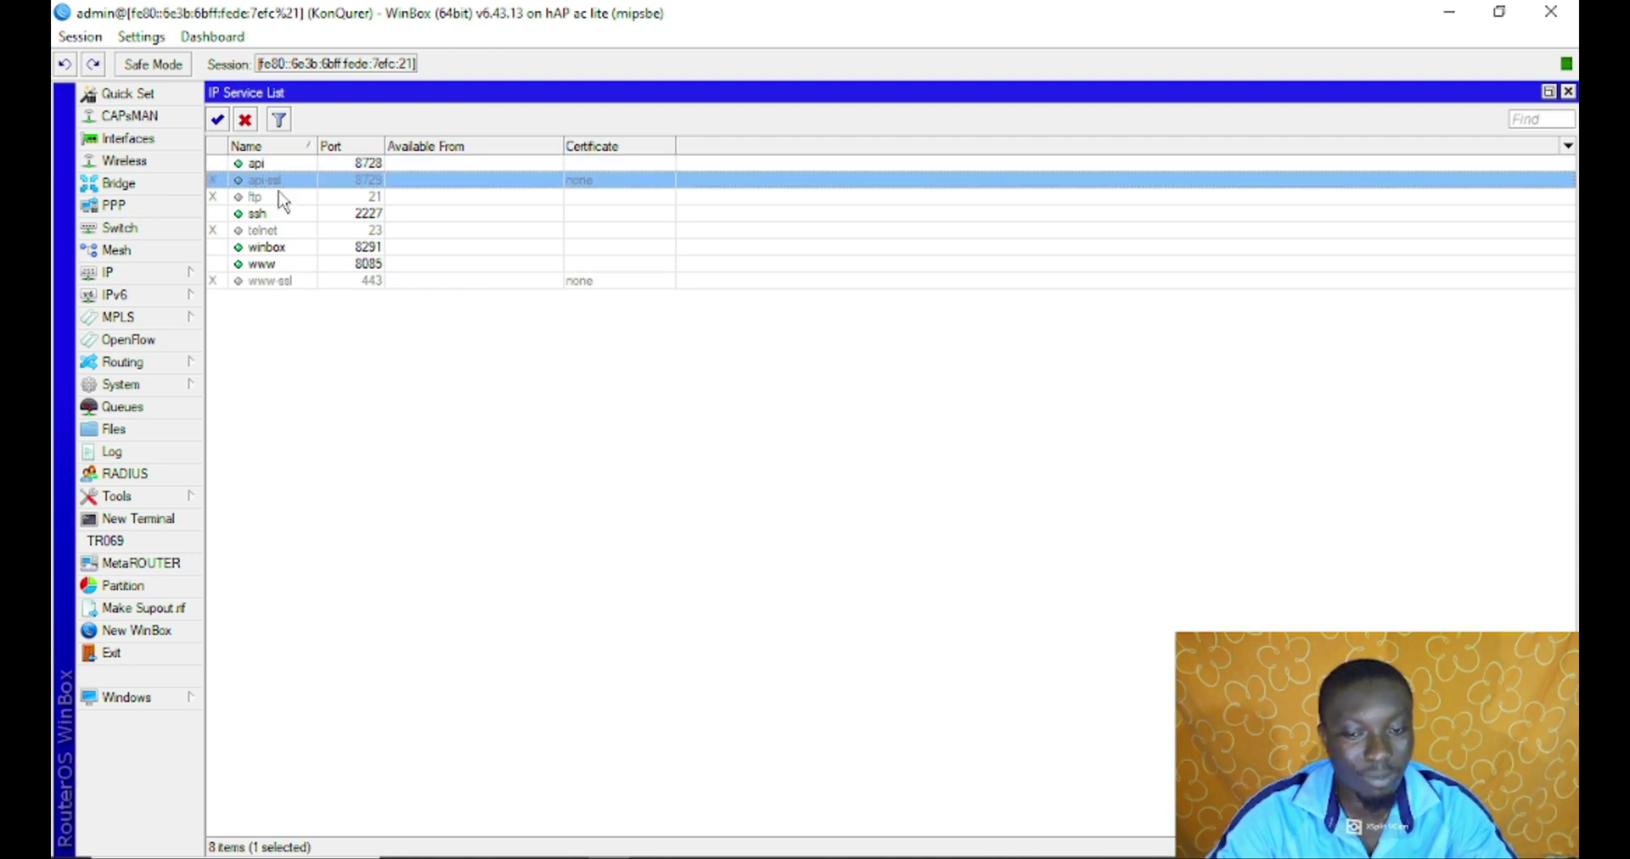
pyautogui.click(279, 196)
pyautogui.click(268, 215)
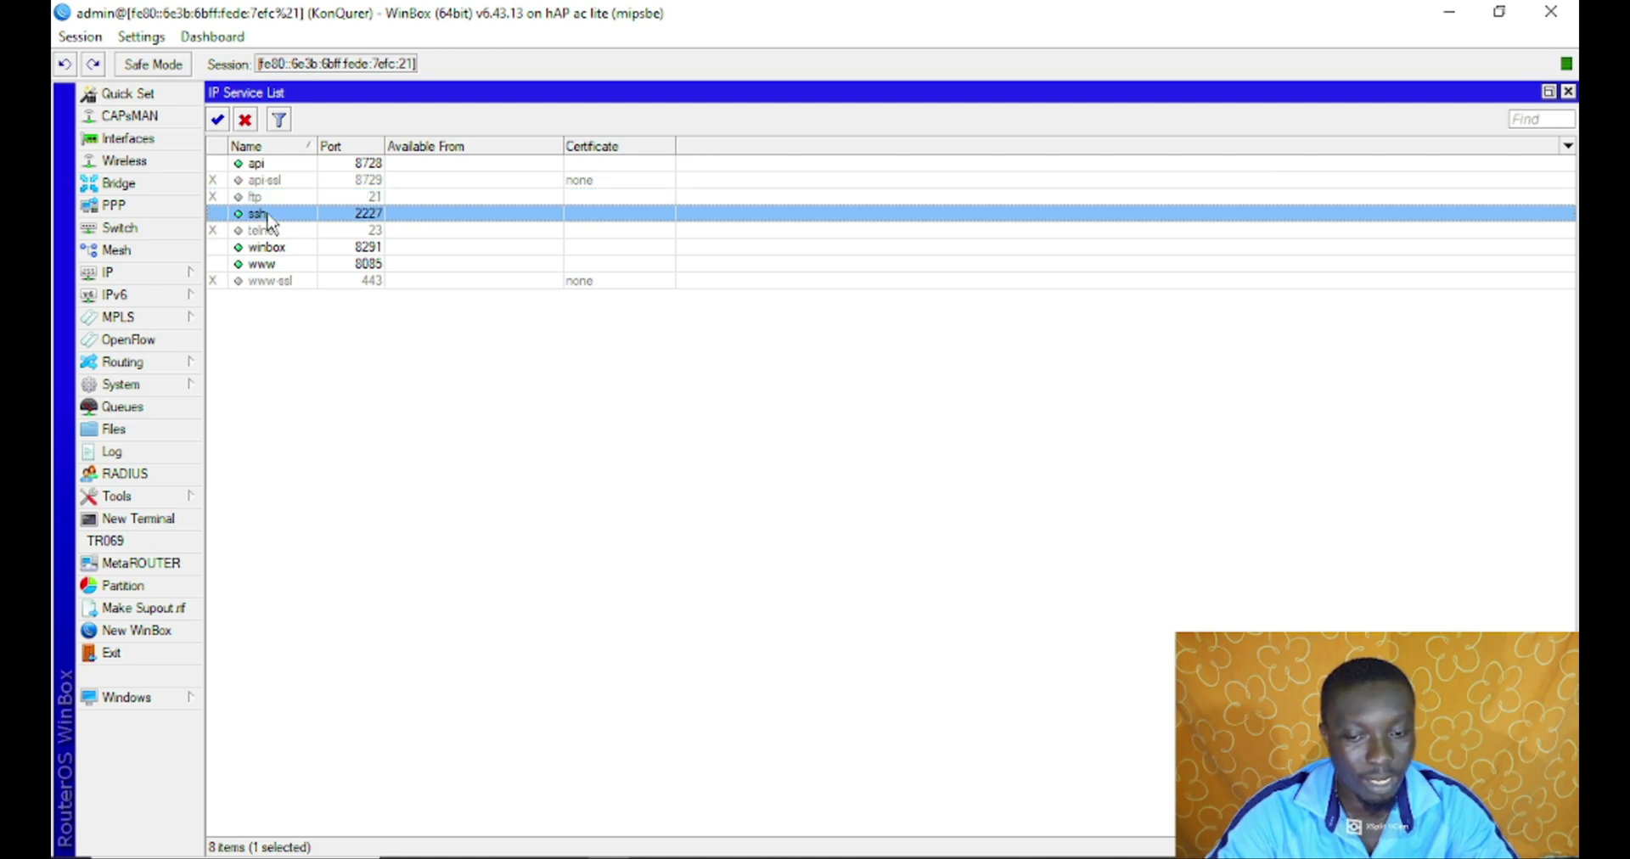
pyautogui.click(273, 231)
pyautogui.click(280, 249)
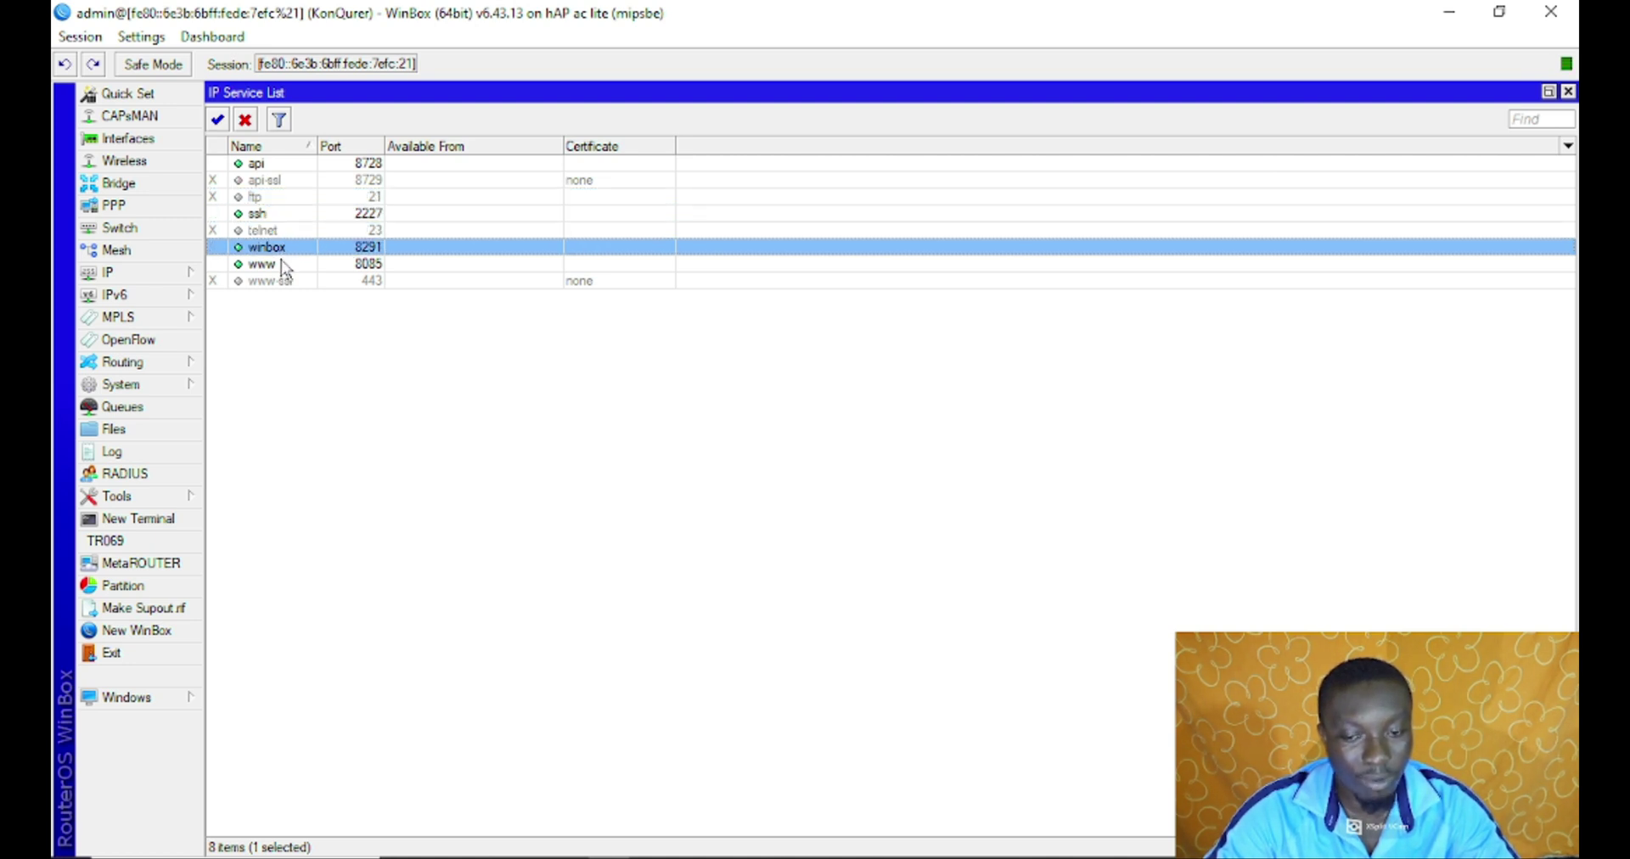
pyautogui.click(285, 265)
pyautogui.click(289, 281)
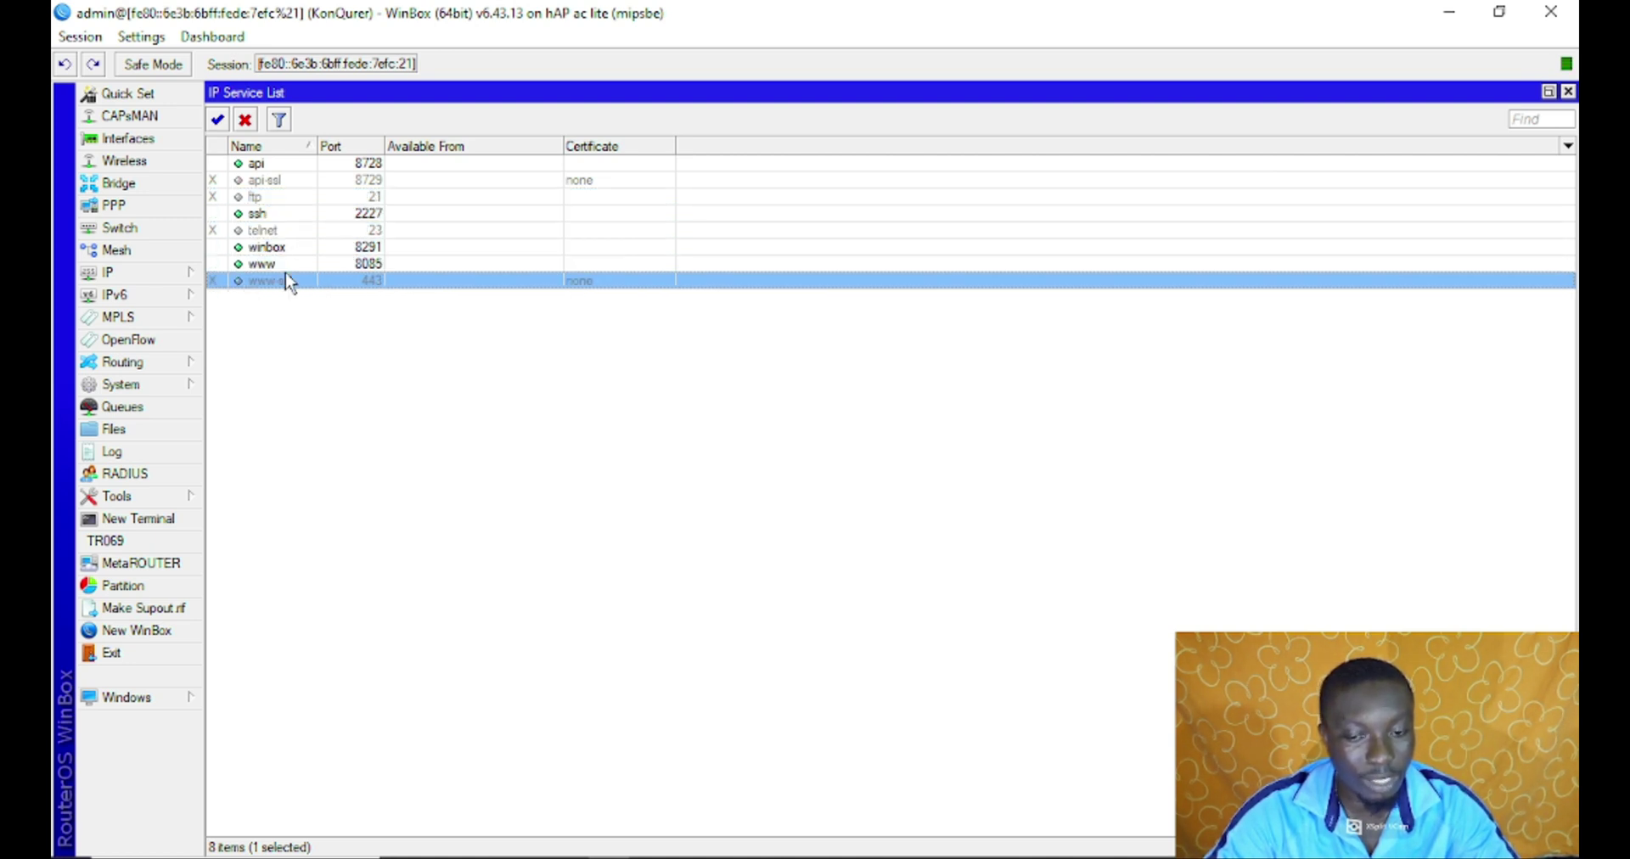
pyautogui.click(289, 166)
pyautogui.click(268, 181)
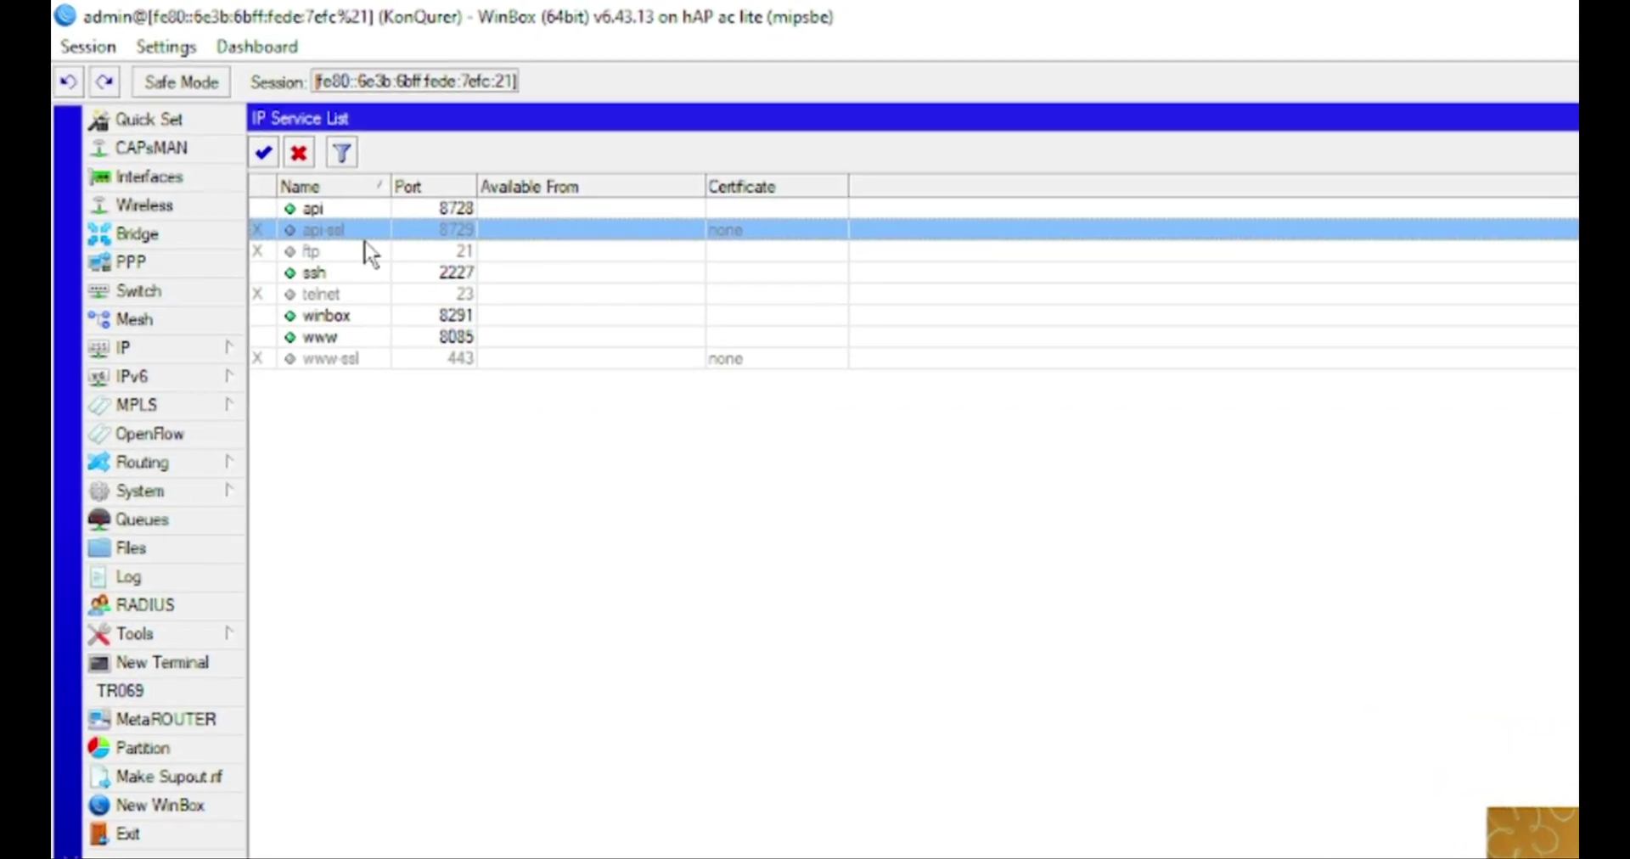
pyautogui.click(340, 237)
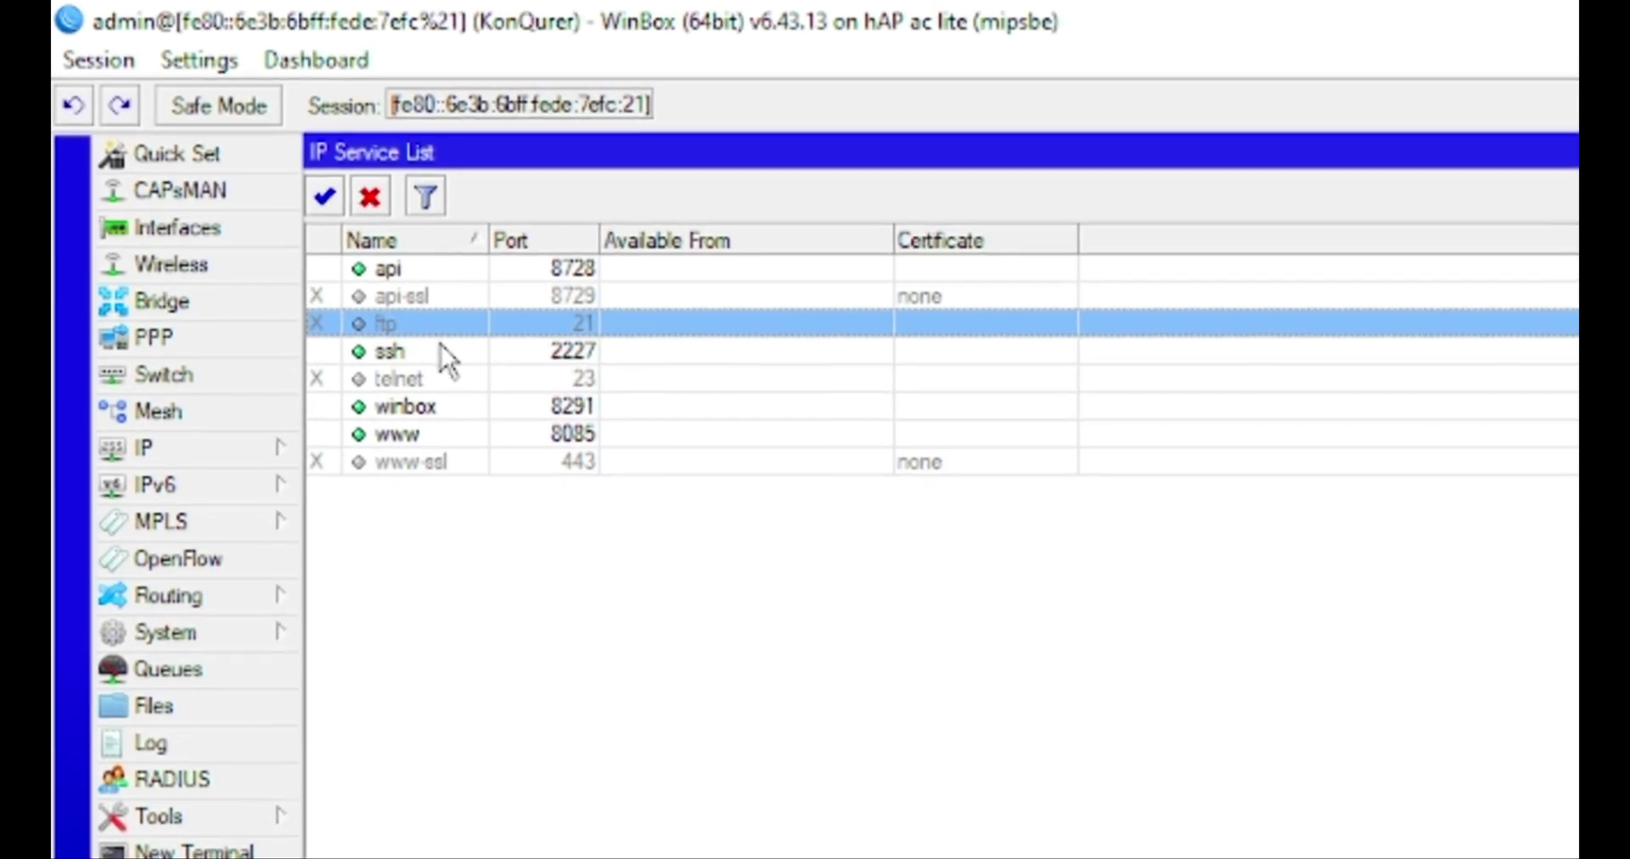
pyautogui.click(425, 327)
pyautogui.click(422, 352)
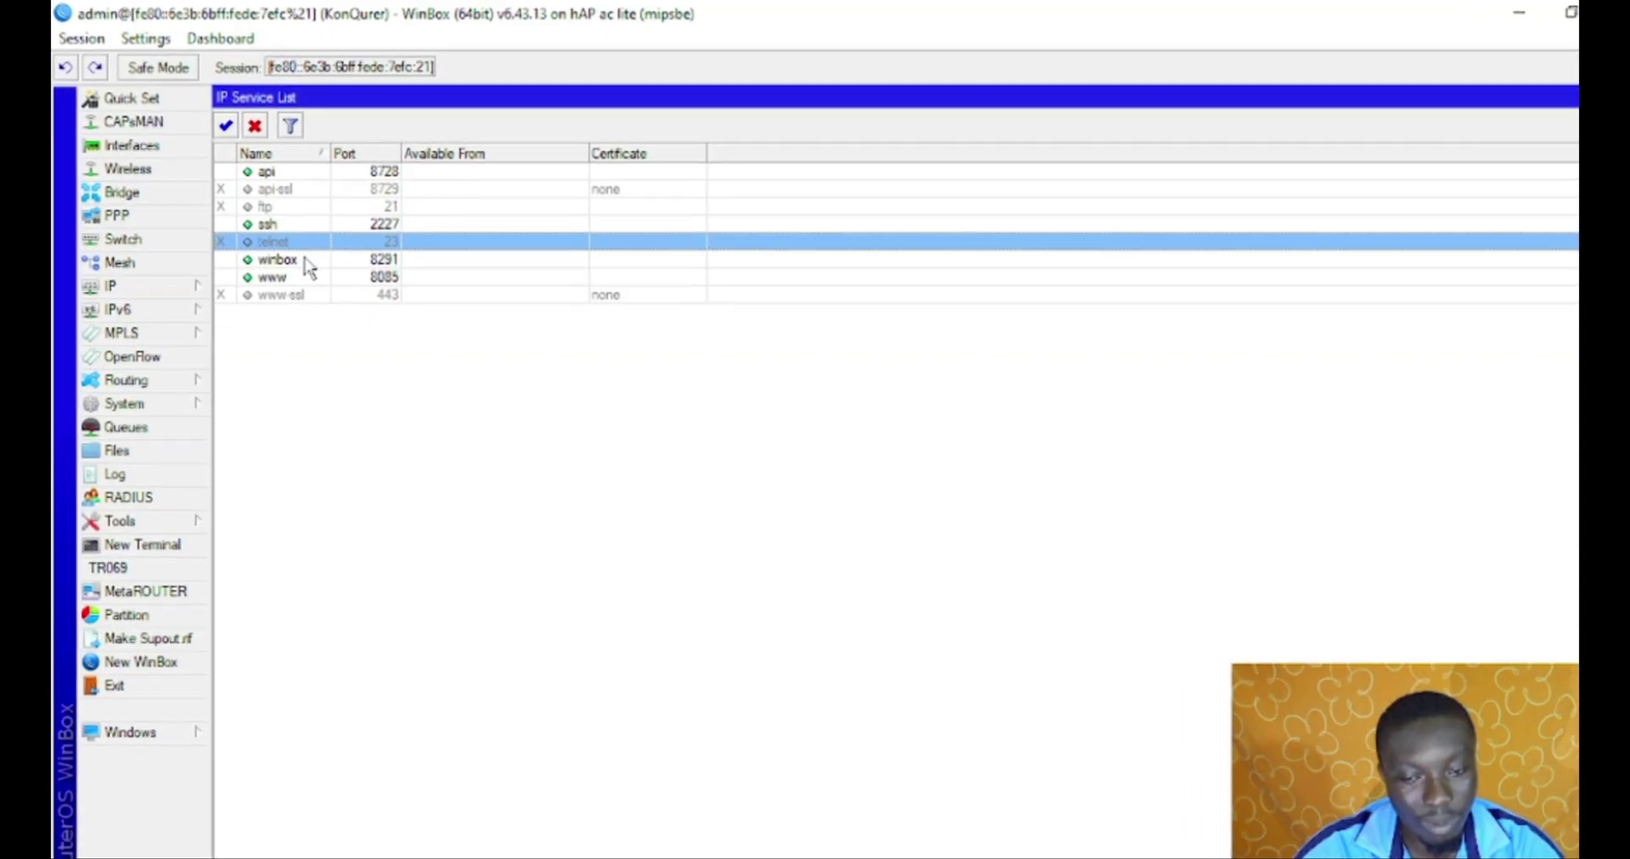
pyautogui.click(305, 260)
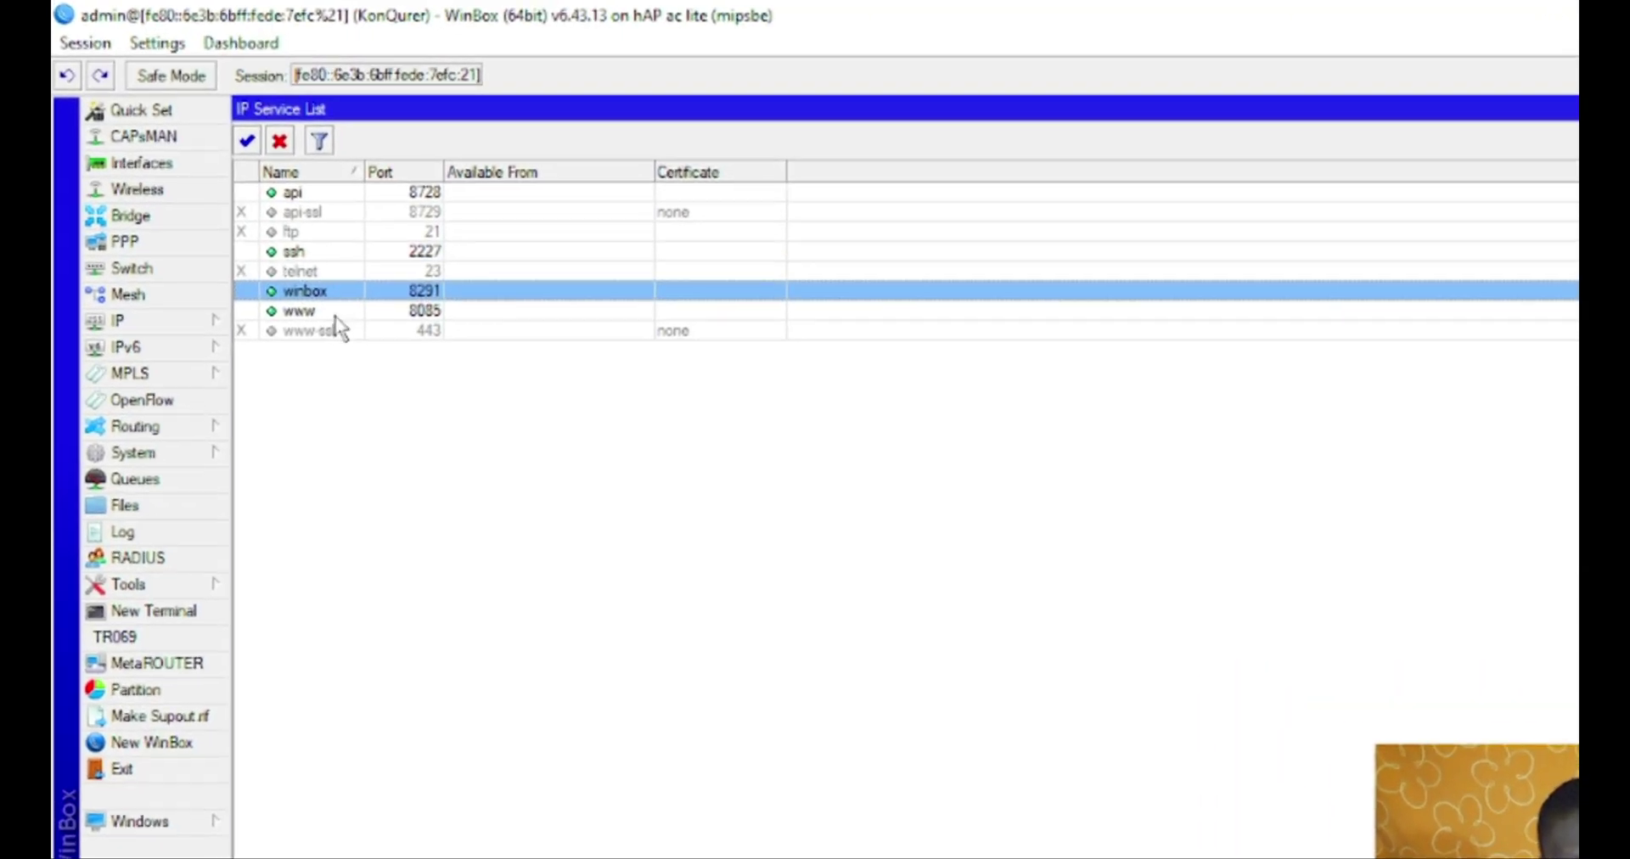
pyautogui.click(297, 277)
pyautogui.click(302, 294)
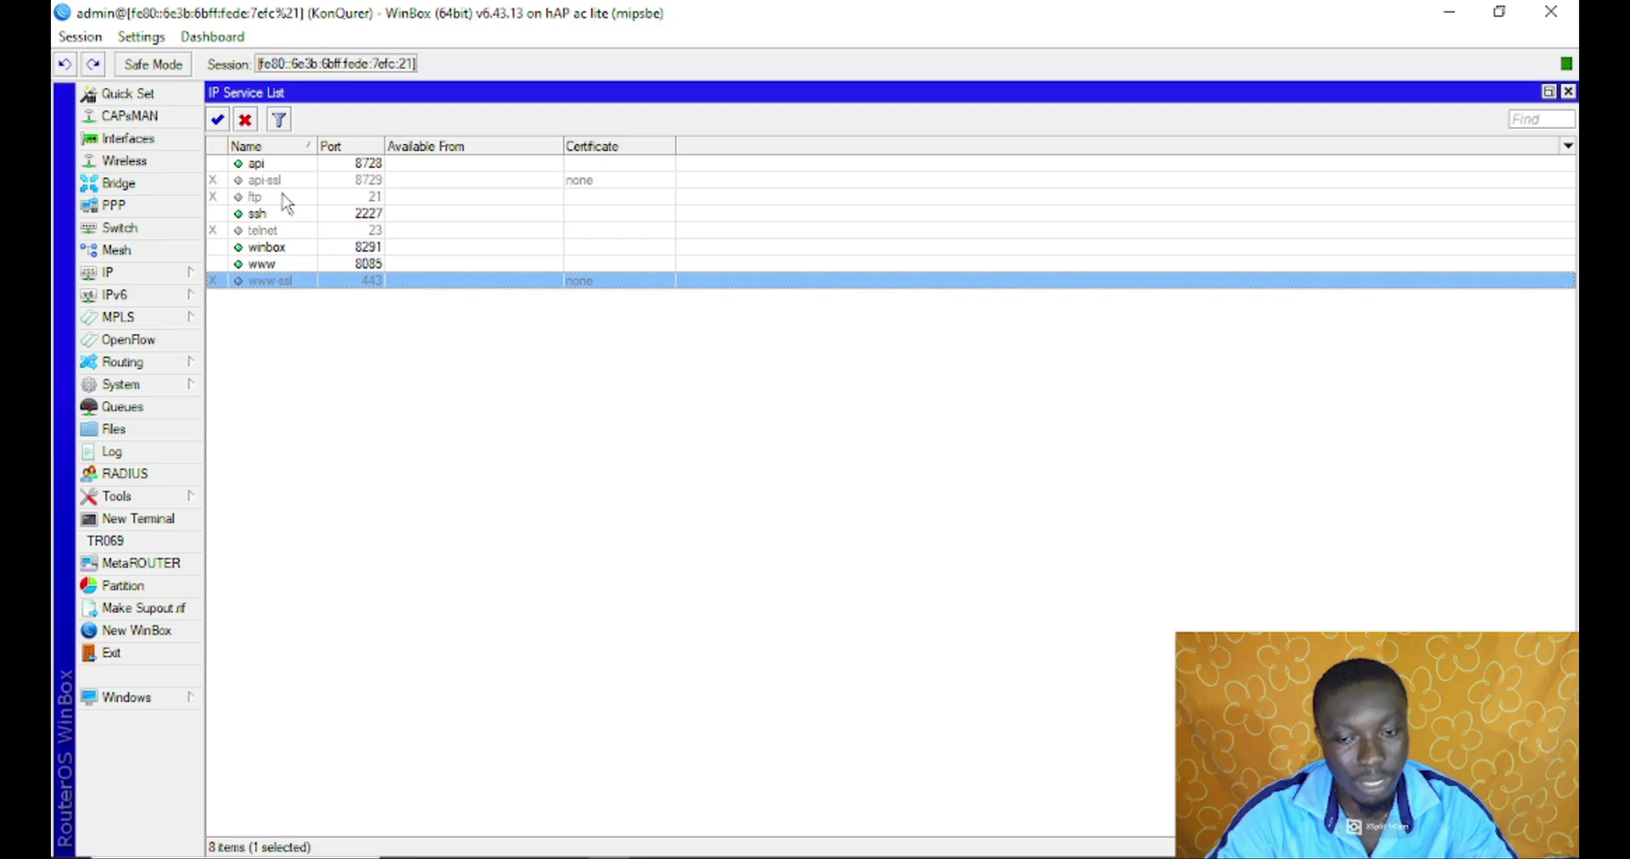
pyautogui.click(290, 181)
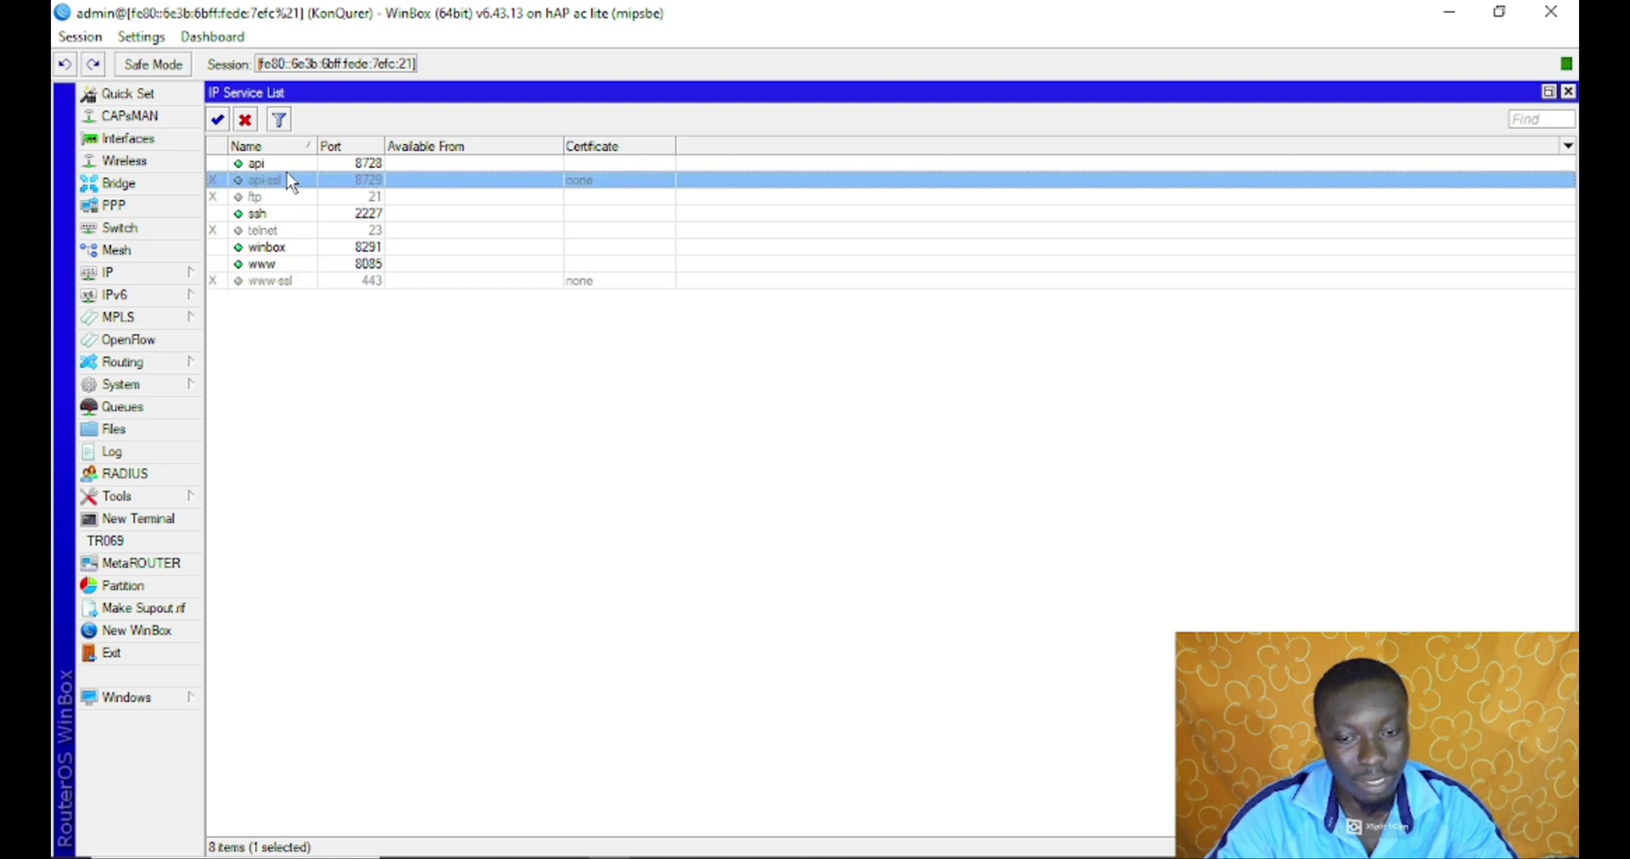
pyautogui.click(290, 167)
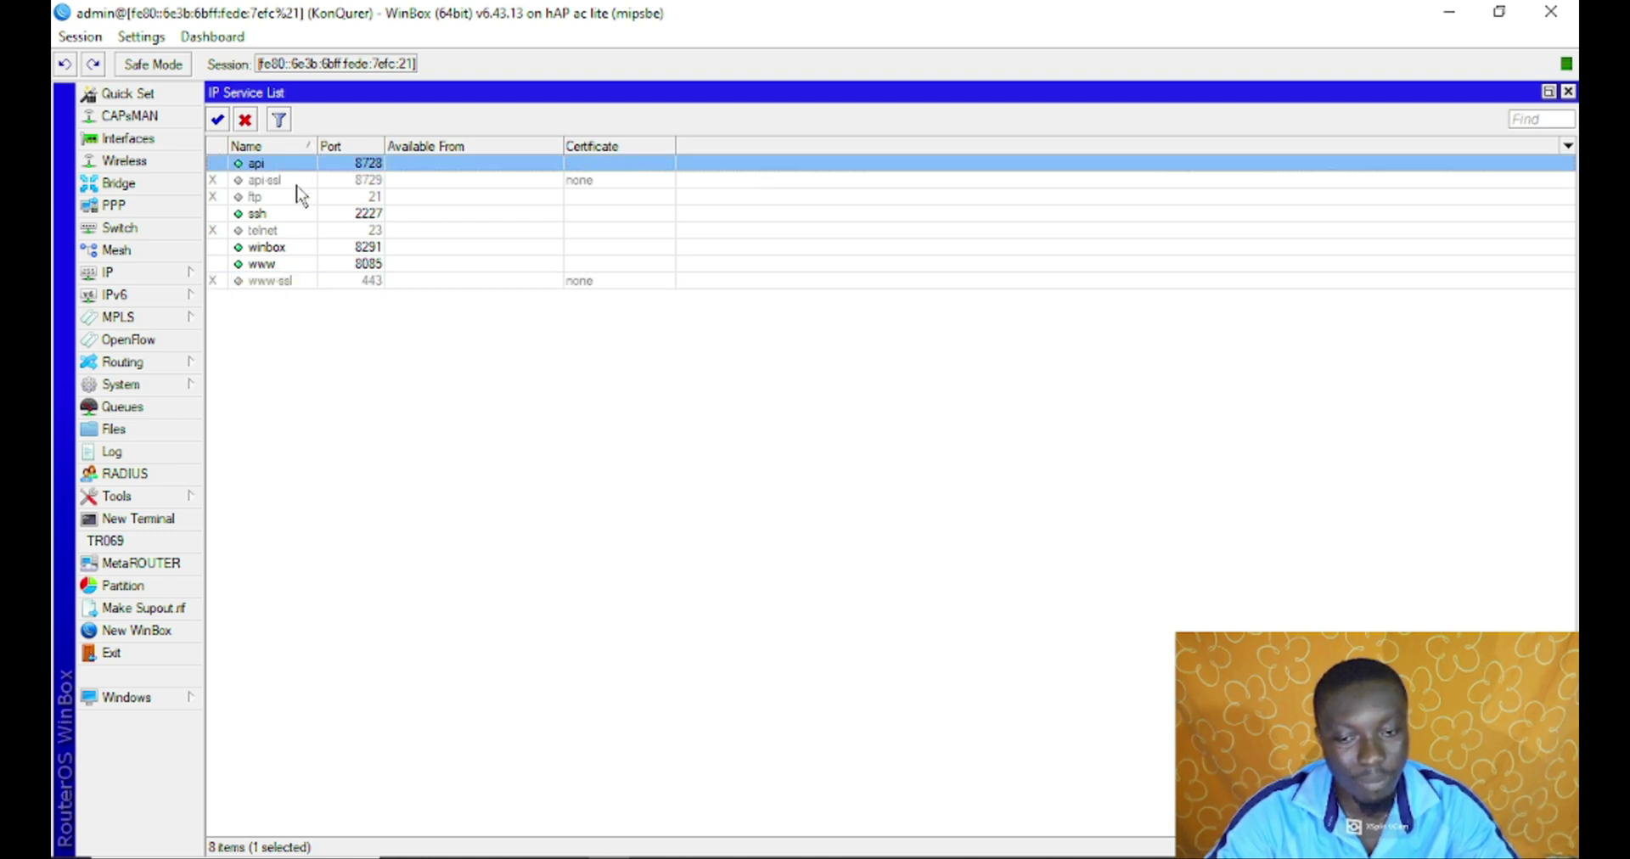
pyautogui.click(297, 182)
pyautogui.click(306, 198)
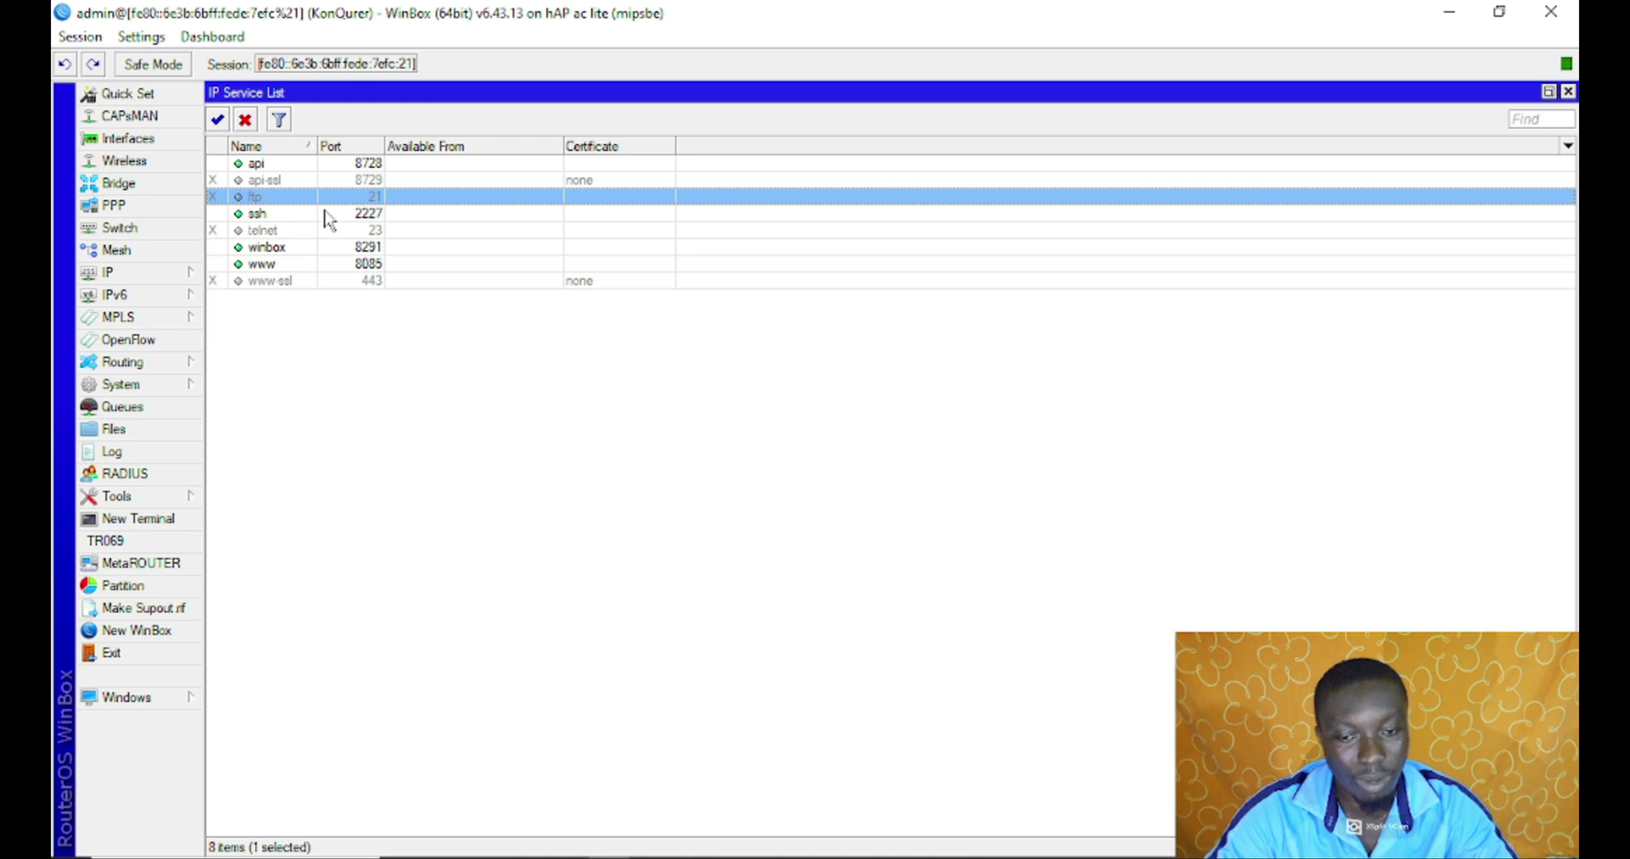